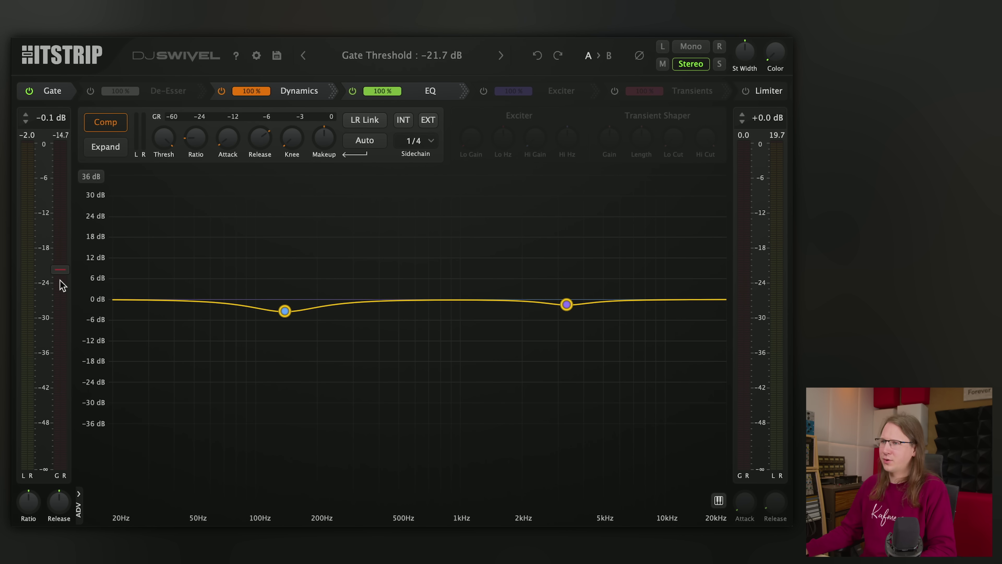
Step: Play the audio and set the gate to a threshold of about -23 dB, a 20:1 ratio and a shorter release
{"action": "key", "text": "space"}
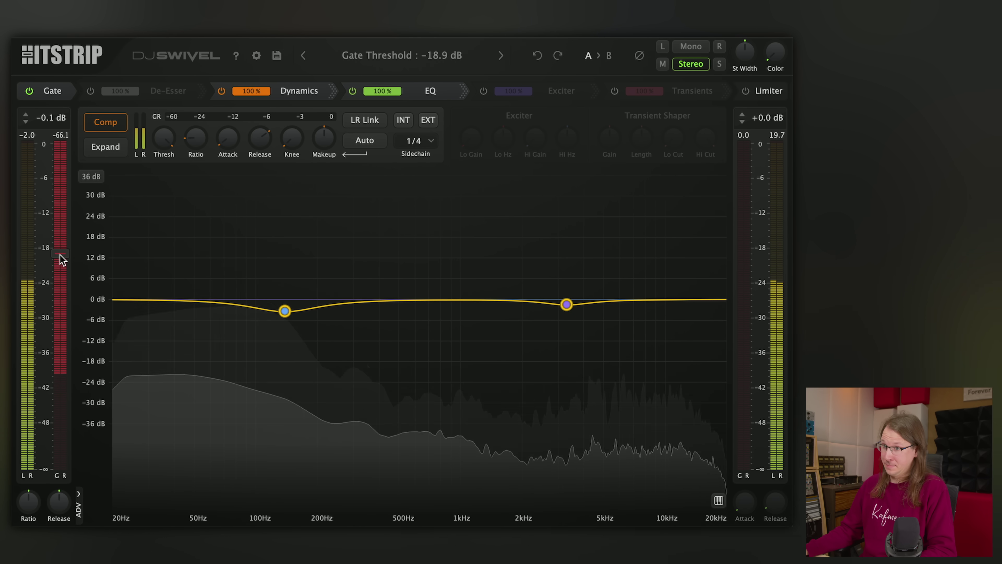
{"action": "mouse_move", "coordinate": [61, 257]}
{"action": "left_mouse_down"}
{"action": "mouse_move", "coordinate": [65, 222]}
{"action": "mouse_move", "coordinate": [62, 247]}
{"action": "left_mouse_up"}
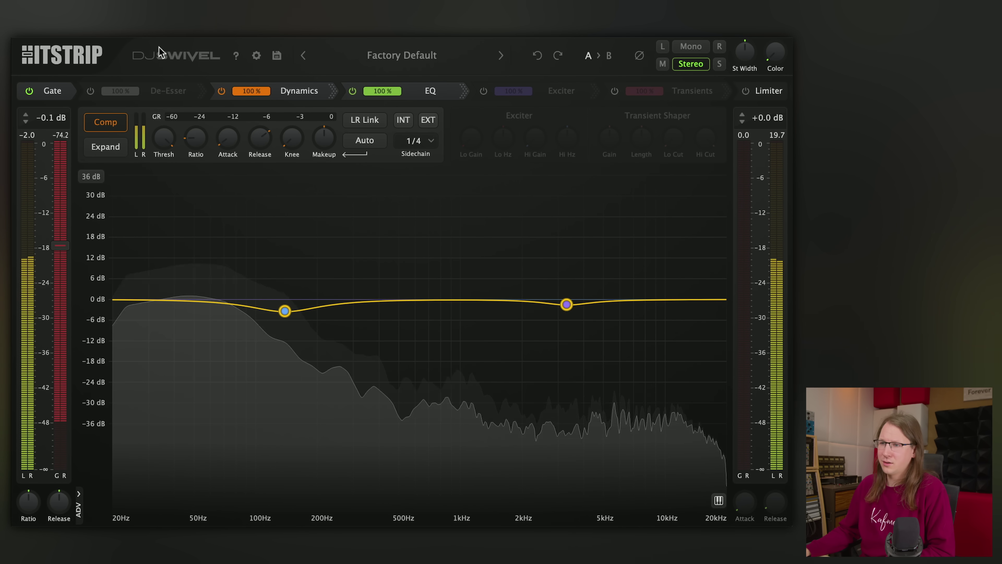
{"action": "left_click_drag", "start_coordinate": [61, 246], "coordinate": [65, 229]}
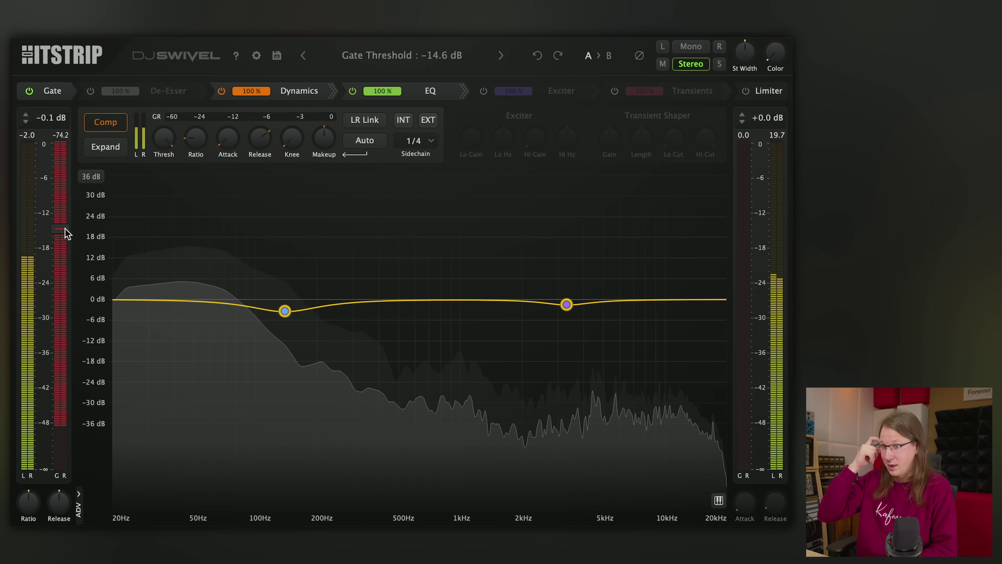
{"action": "mouse_move", "coordinate": [65, 228]}
{"action": "left_mouse_down"}
{"action": "mouse_move", "coordinate": [63, 311]}
{"action": "mouse_move", "coordinate": [62, 281]}
{"action": "left_mouse_up"}
{"action": "mouse_move", "coordinate": [28, 501]}
{"action": "left_mouse_down"}
{"action": "mouse_move", "coordinate": [12, 375]}
{"action": "mouse_move", "coordinate": [13, 403]}
{"action": "left_mouse_up"}
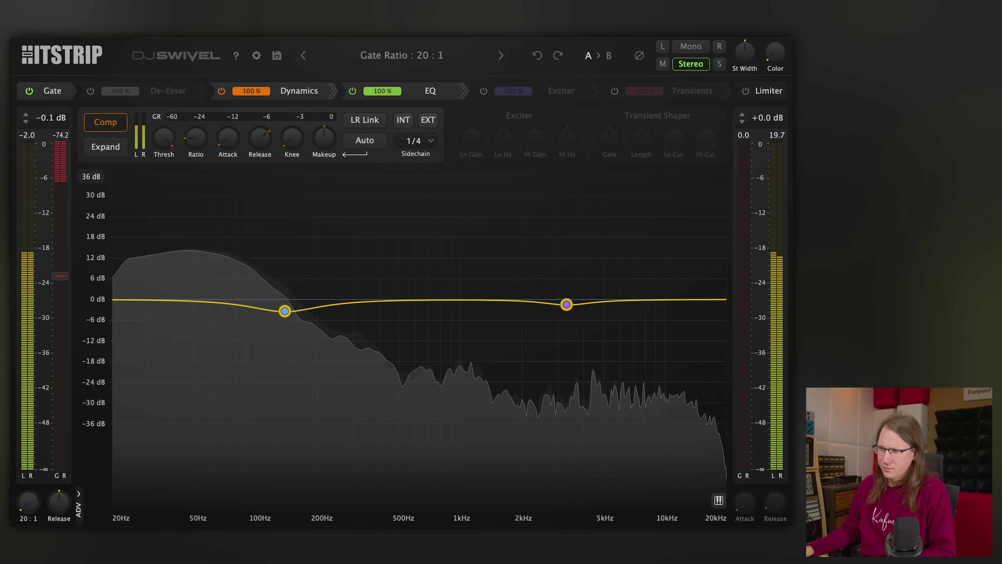
{"action": "mouse_move", "coordinate": [59, 502]}
{"action": "left_mouse_down"}
{"action": "mouse_move", "coordinate": [54, 372]}
{"action": "mouse_move", "coordinate": [58, 492]}
{"action": "left_mouse_up"}
Step: Try the gate's advanced low cut at up to 396 Hz with the threshold at -31.3 dB, and reset the low cut to 20 Hz
{"action": "left_click", "coordinate": [78, 511]}
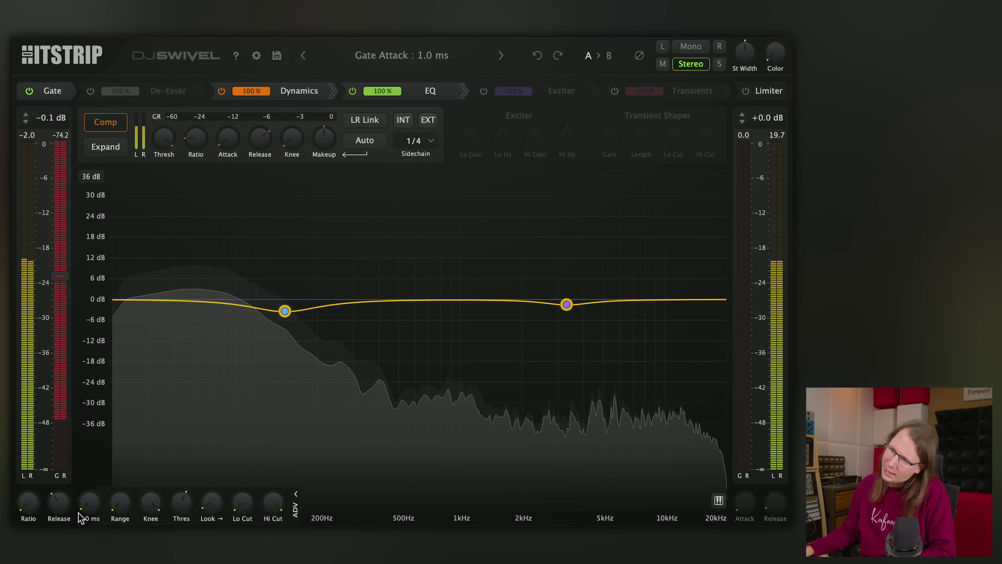
{"action": "mouse_move", "coordinate": [243, 498]}
{"action": "left_mouse_down"}
{"action": "mouse_move", "coordinate": [242, 412]}
{"action": "mouse_move", "coordinate": [230, 429]}
{"action": "left_mouse_up"}
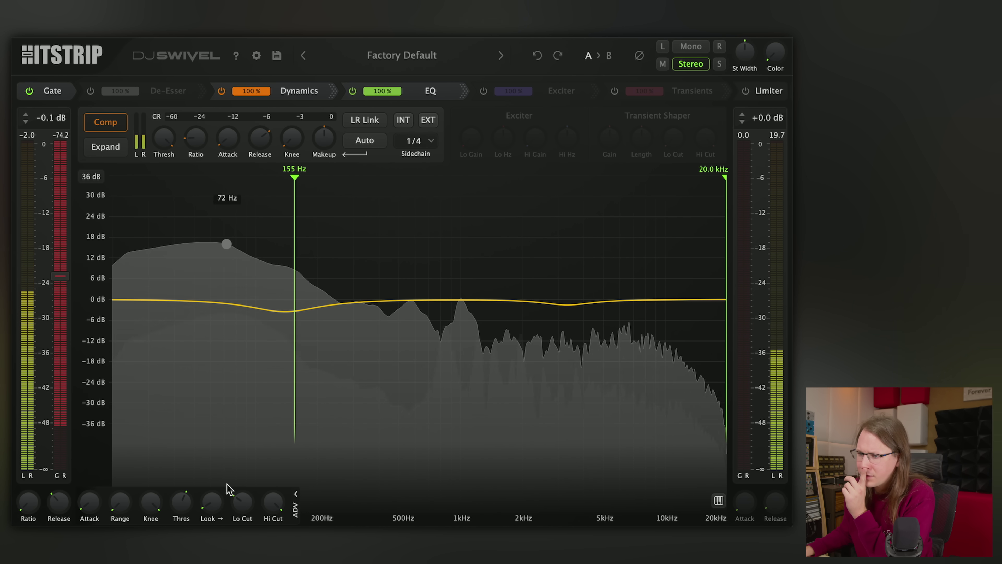
{"action": "scroll", "coordinate": [239, 505], "scroll_direction": "down", "scroll_amount": 1}
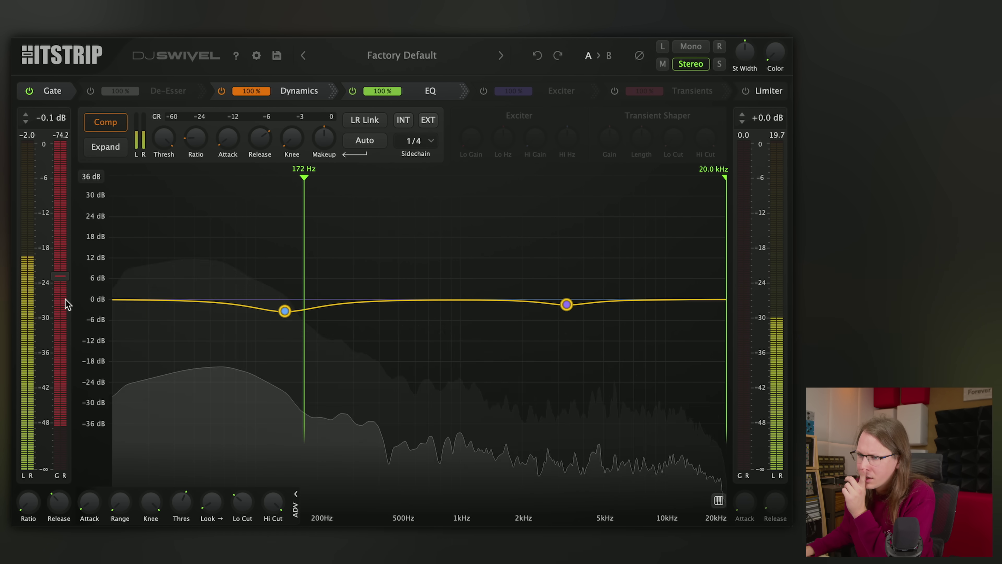
{"action": "mouse_move", "coordinate": [60, 275]}
{"action": "left_mouse_down"}
{"action": "mouse_move", "coordinate": [65, 240]}
{"action": "mouse_move", "coordinate": [56, 324]}
{"action": "left_mouse_up"}
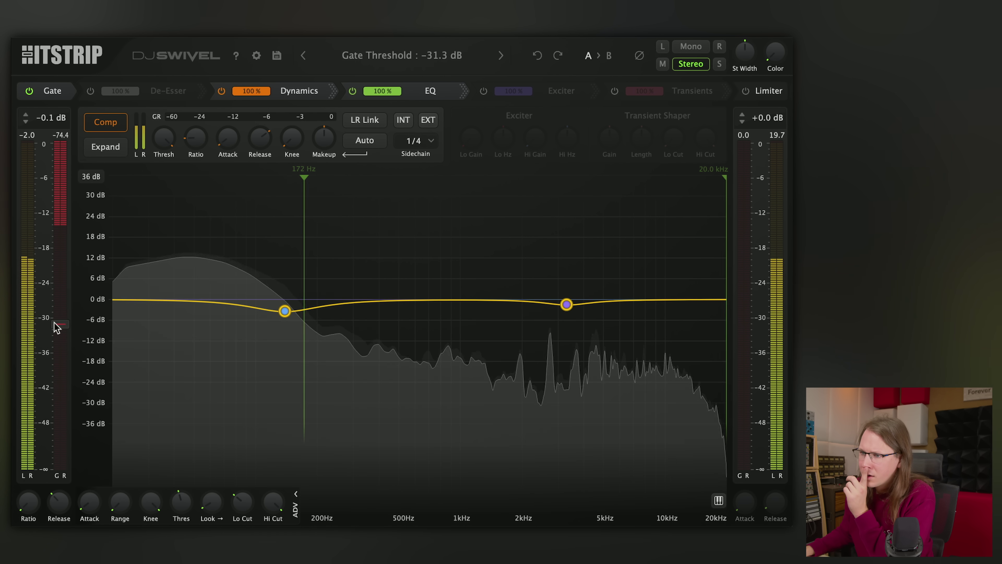
{"action": "left_click_drag", "start_coordinate": [242, 508], "coordinate": [241, 482]}
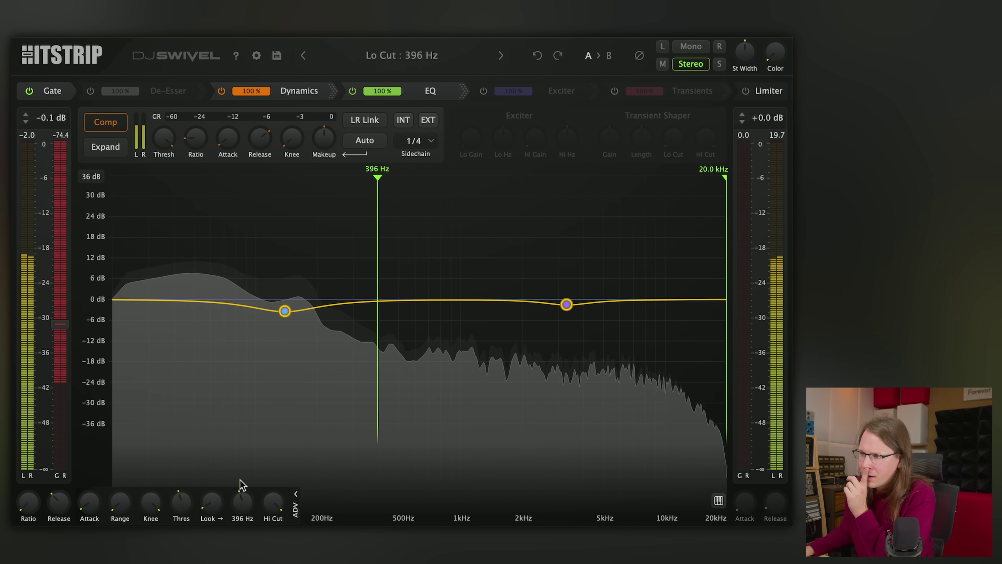
{"action": "double_click", "coordinate": [243, 502]}
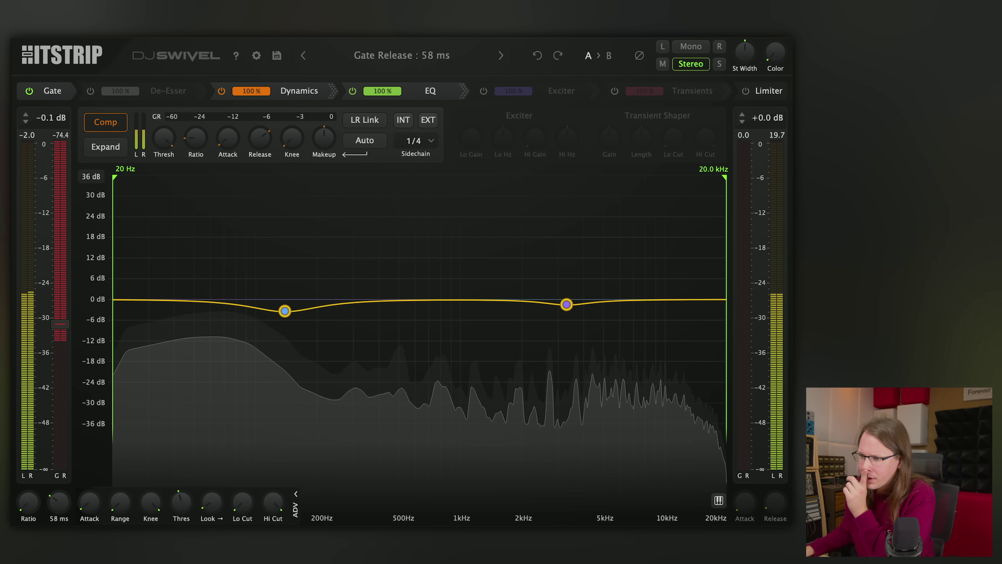
Step: Raise the gate threshold to about -24 dB and adjust its Range, and bypass the gate with its advanced controls collapsed
{"action": "mouse_move", "coordinate": [177, 507]}
{"action": "left_mouse_down"}
{"action": "mouse_move", "coordinate": [177, 559]}
{"action": "mouse_move", "coordinate": [177, 476]}
{"action": "left_mouse_up"}
{"action": "left_click_drag", "start_coordinate": [119, 505], "coordinate": [122, 420]}
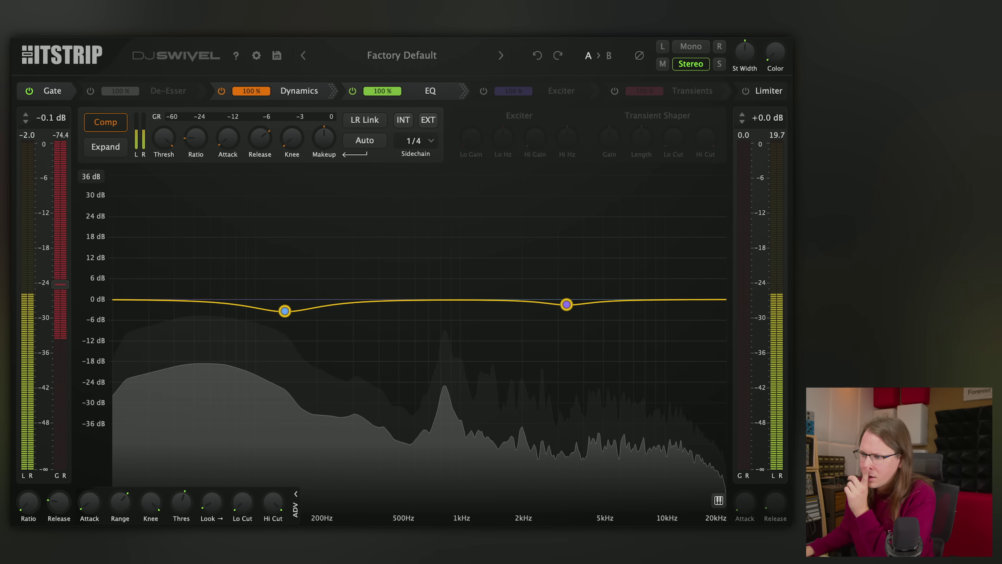
{"action": "left_click", "coordinate": [295, 504]}
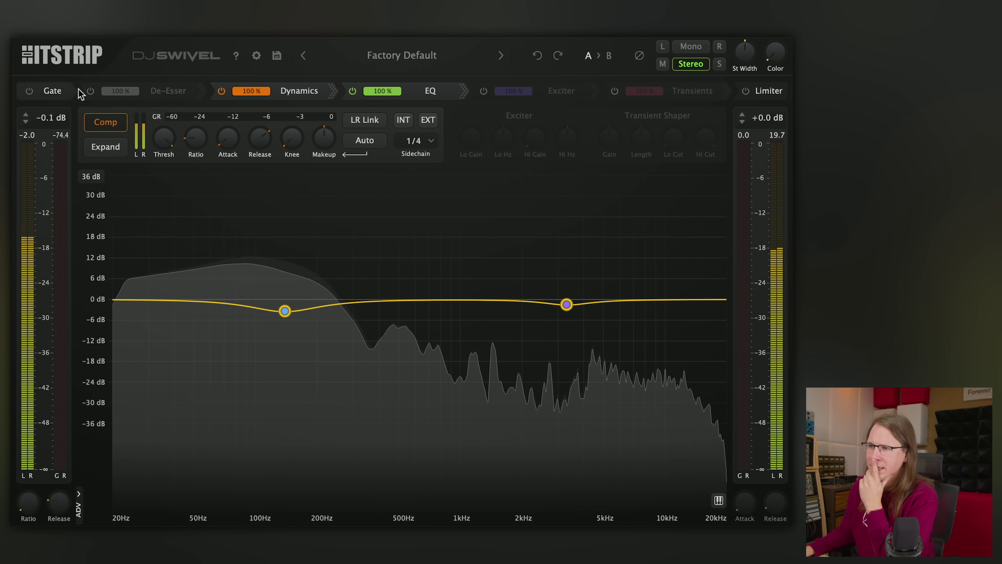
Step: Enable the De-Esser module and toggle its bypass to compare the sound, leaving it on at 100 %
{"action": "left_click", "coordinate": [91, 91]}
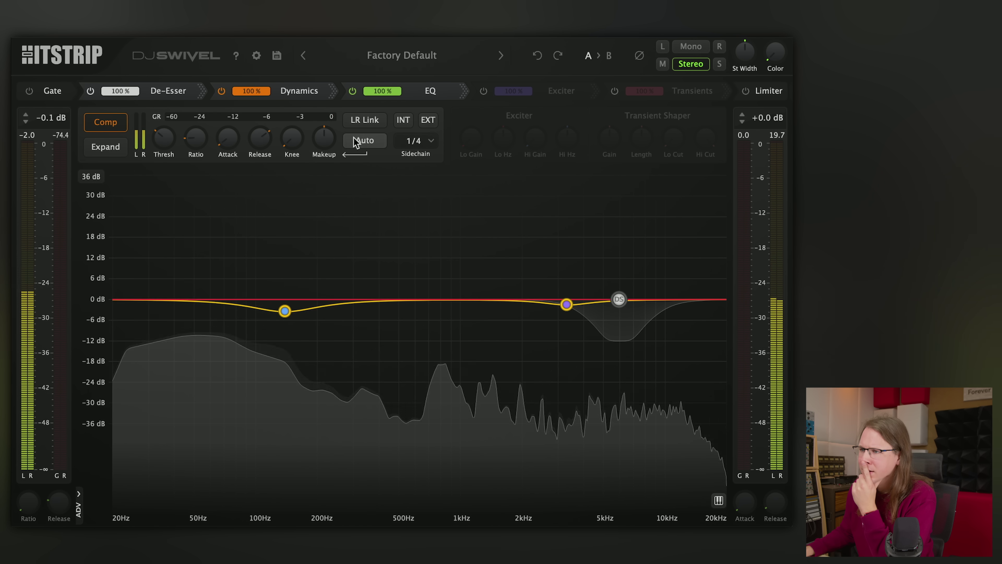
{"action": "mouse_move", "coordinate": [217, 146]}
{"action": "left_click", "coordinate": [379, 145]}
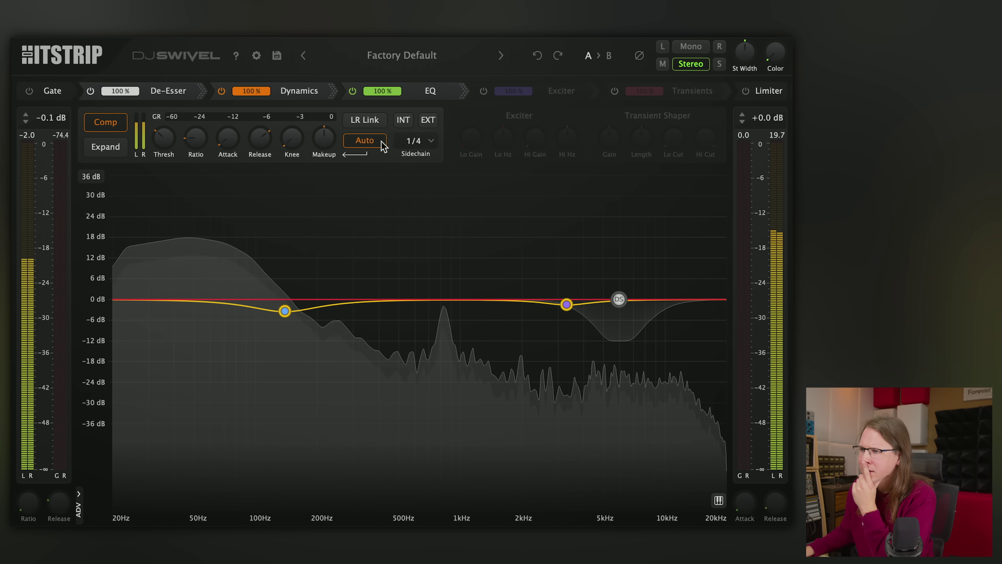
{"action": "left_click", "coordinate": [431, 141]}
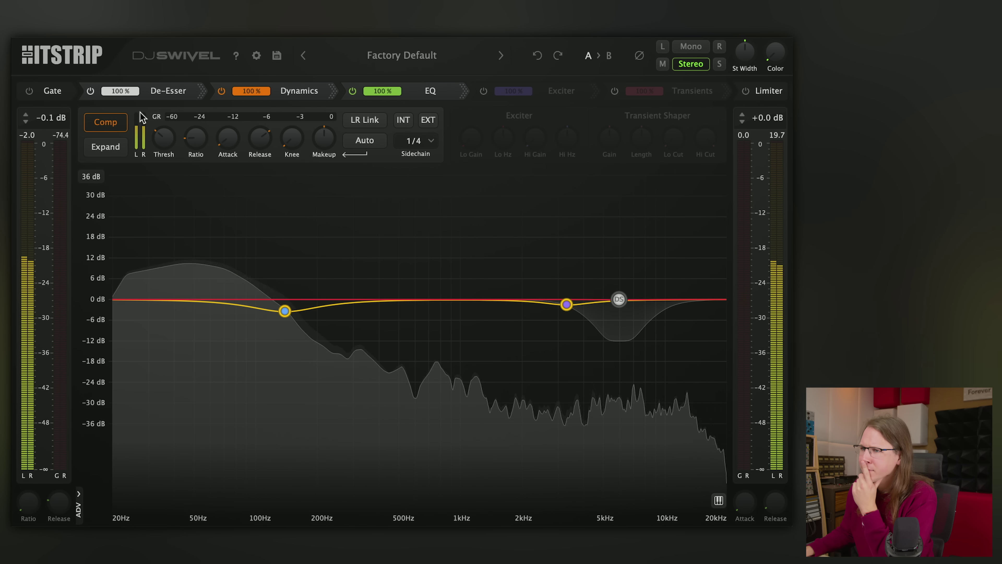
{"action": "left_click", "coordinate": [90, 91]}
{"action": "left_click", "coordinate": [90, 91]}
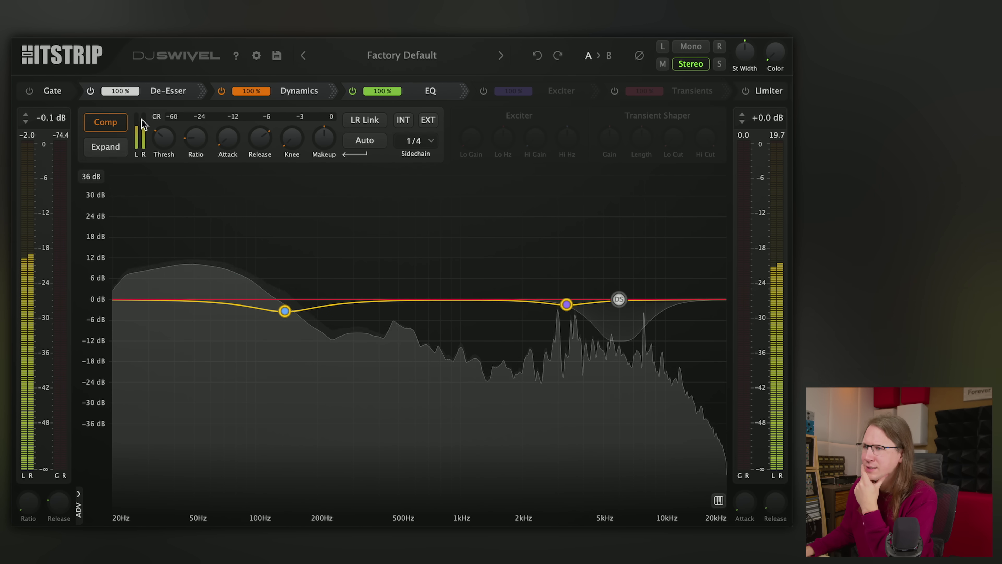
{"action": "mouse_move", "coordinate": [121, 92]}
{"action": "left_mouse_down"}
{"action": "mouse_move", "coordinate": [81, 92]}
{"action": "mouse_move", "coordinate": [121, 92]}
{"action": "left_mouse_up"}
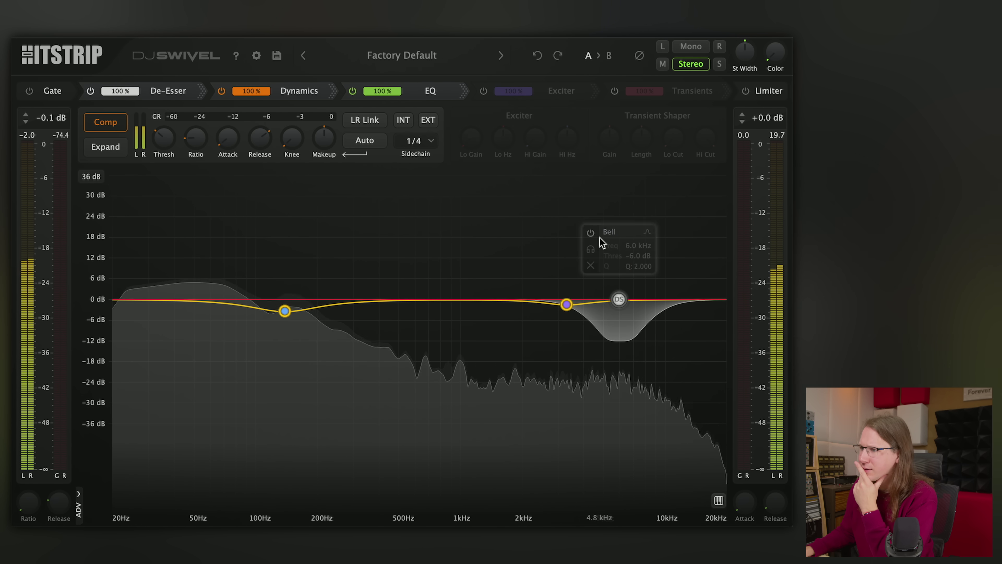
Step: Lower the 6.0 kHz De-Esser band's threshold to -16.8 dB and bypass the Dynamics module during playback
{"action": "left_click", "coordinate": [618, 301]}
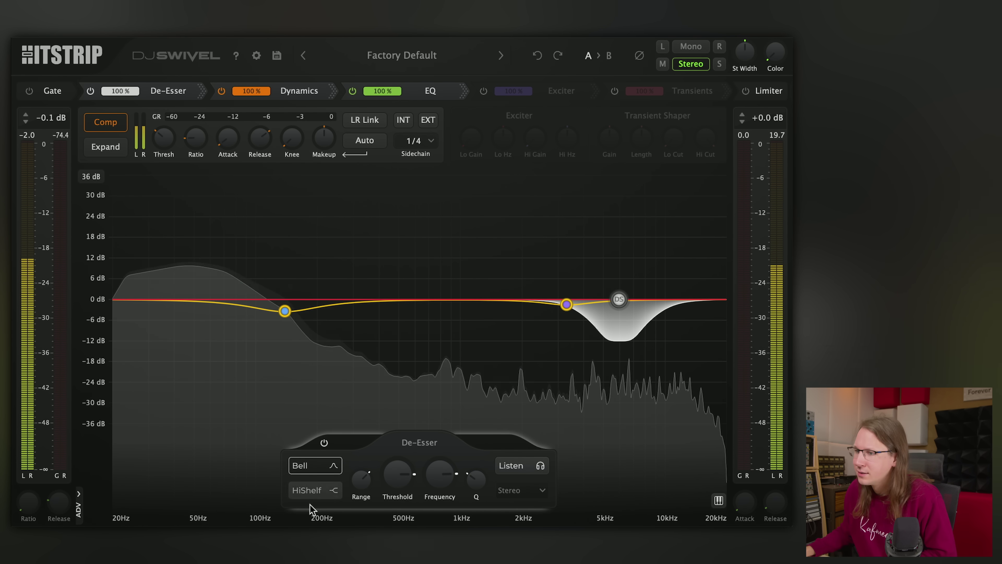
{"action": "mouse_move", "coordinate": [359, 485]}
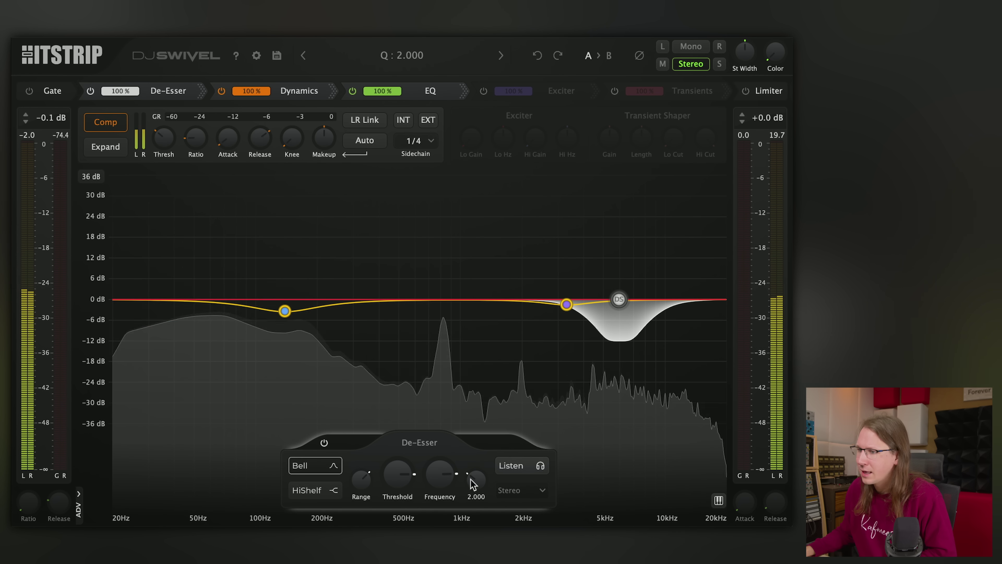
{"action": "mouse_move", "coordinate": [627, 331]}
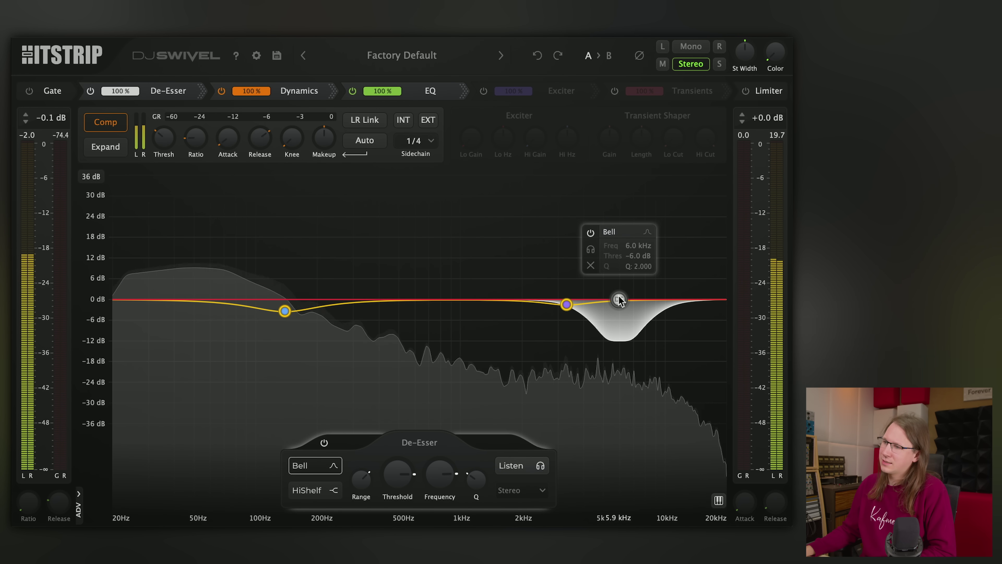
{"action": "left_click_drag", "start_coordinate": [394, 485], "coordinate": [394, 521]}
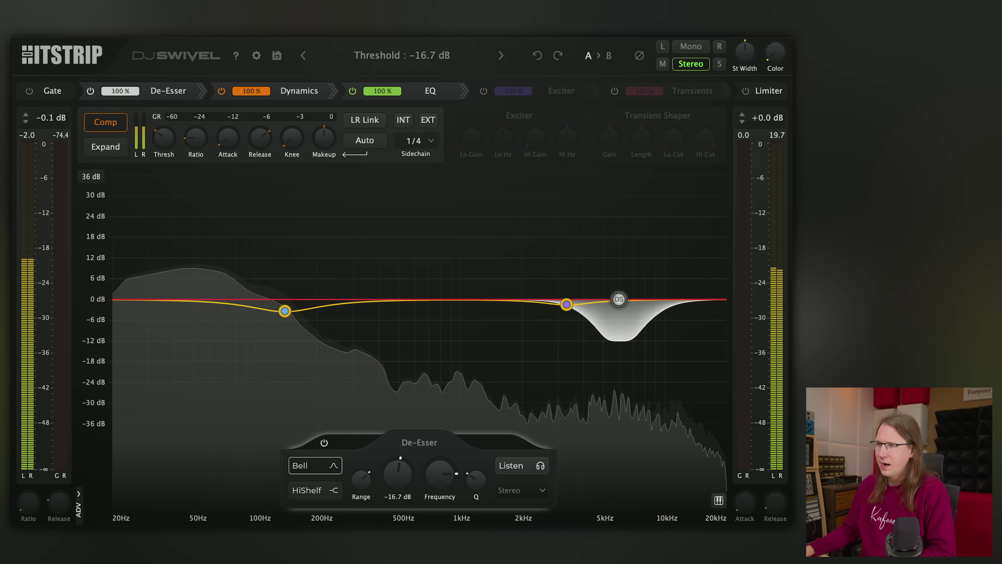
{"action": "left_click", "coordinate": [223, 91]}
{"action": "mouse_move", "coordinate": [651, 312]}
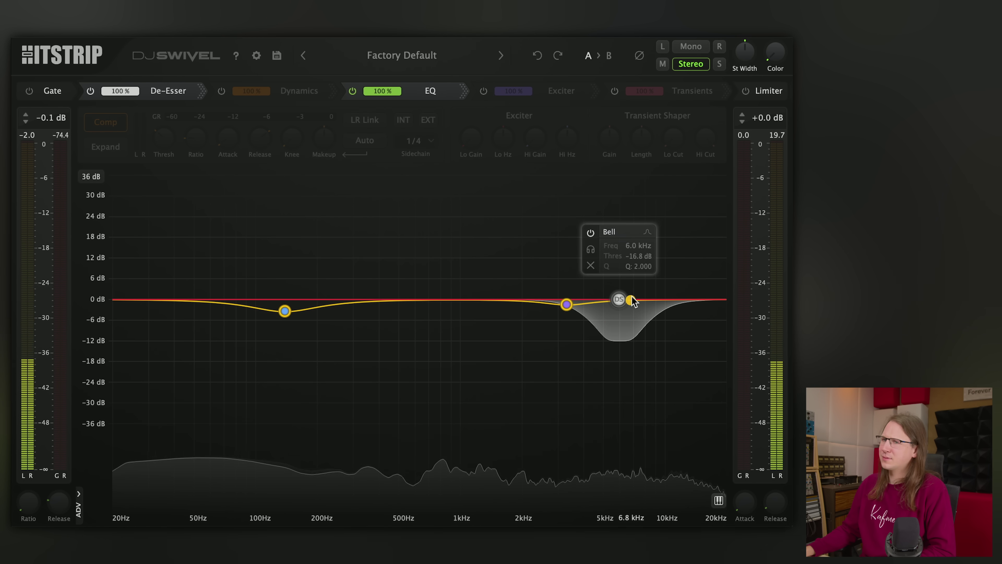
{"action": "key", "text": "space"}
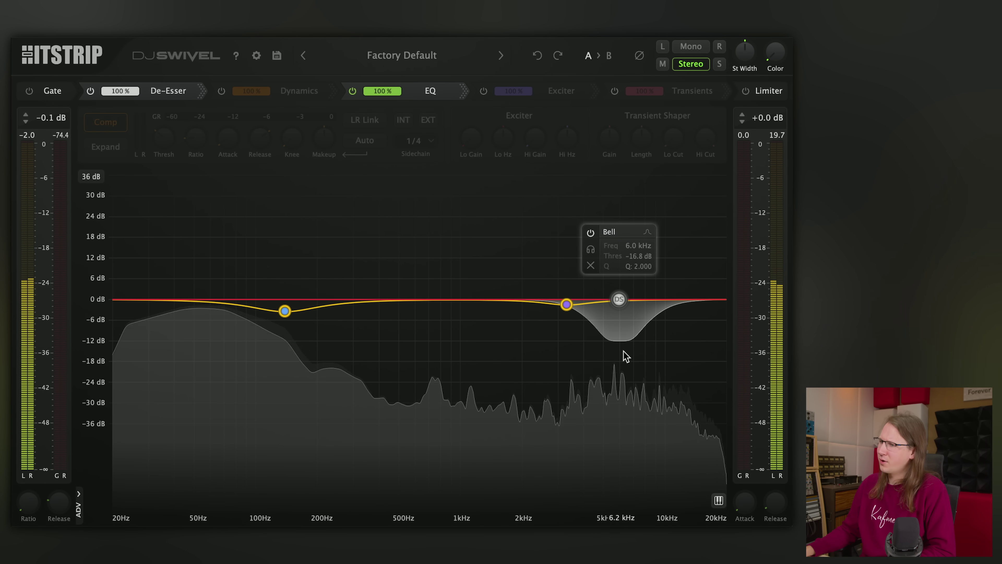
Step: Deepen the De-Esser band's range to about 22 dB and try thresholds down to -23.5 dB
{"action": "left_click", "coordinate": [619, 300]}
{"action": "left_click_drag", "start_coordinate": [361, 476], "coordinate": [361, 525]}
{"action": "left_click_drag", "start_coordinate": [397, 475], "coordinate": [401, 523]}
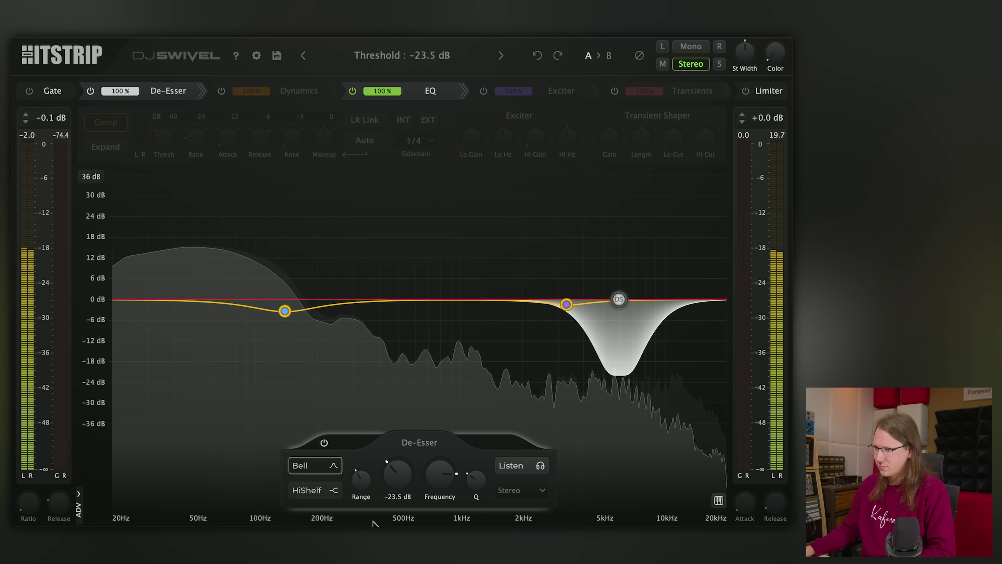
{"action": "left_click_drag", "start_coordinate": [397, 480], "coordinate": [385, 432]}
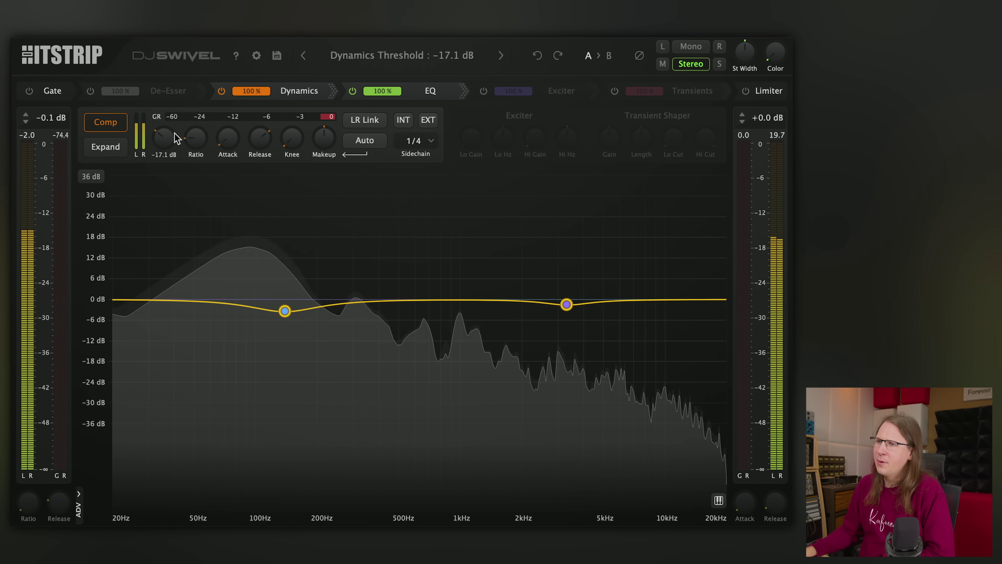
Step: Set the Dynamics compressor's threshold to -19.2 dB and try a ratio of 9.4:1
{"action": "left_click_drag", "start_coordinate": [174, 132], "coordinate": [171, 154]}
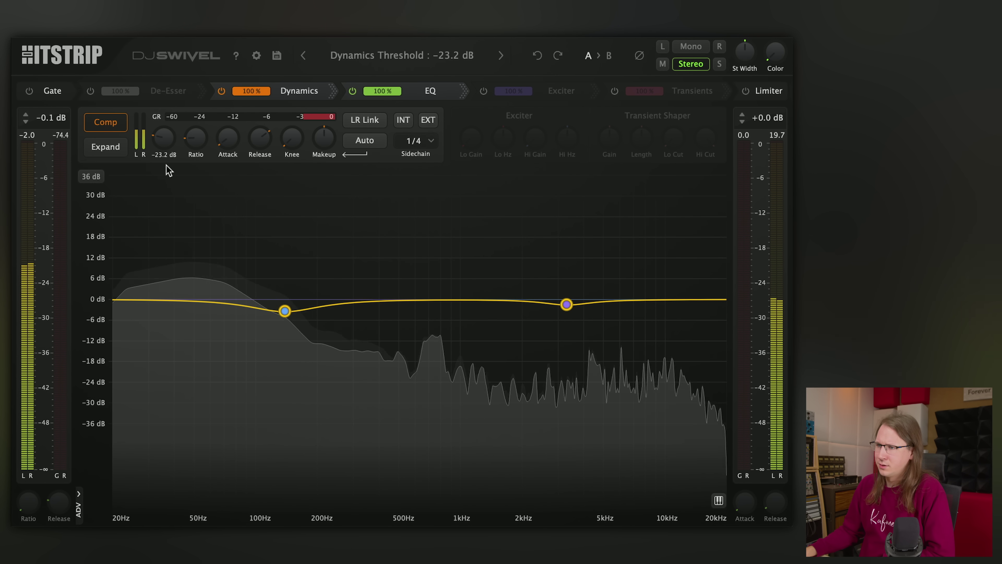
{"action": "left_click_drag", "start_coordinate": [165, 162], "coordinate": [165, 147]}
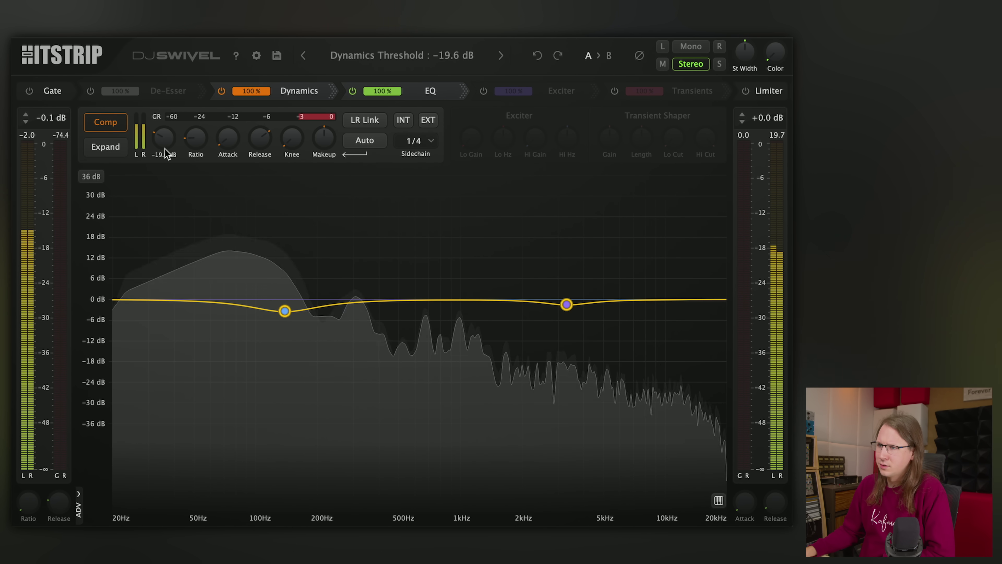
{"action": "left_click_drag", "start_coordinate": [194, 94], "coordinate": [191, 73]}
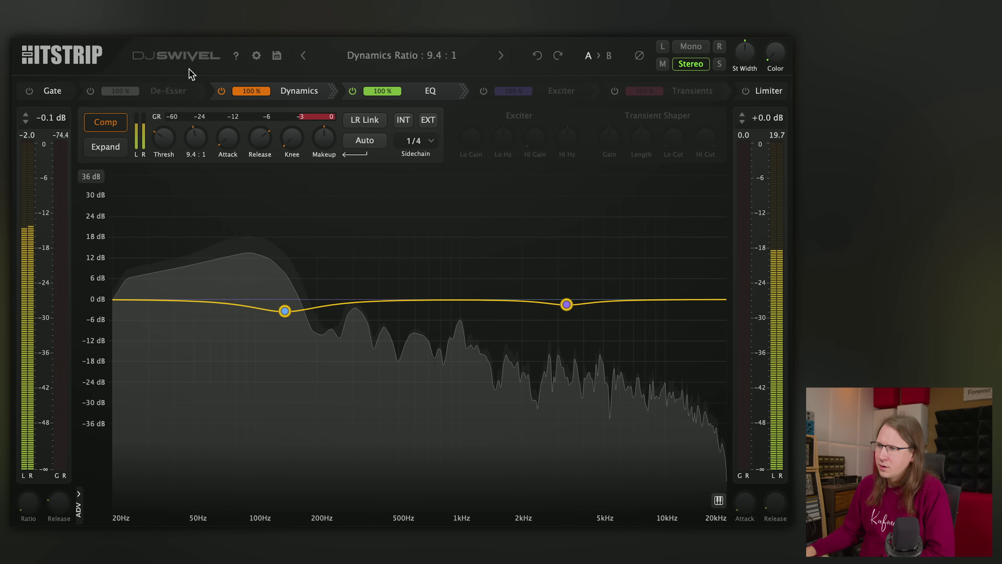
{"action": "mouse_move", "coordinate": [171, 139]}
{"action": "left_mouse_down"}
{"action": "mouse_move", "coordinate": [173, 107]}
{"action": "mouse_move", "coordinate": [161, 187]}
{"action": "mouse_move", "coordinate": [160, 143]}
{"action": "left_mouse_up"}
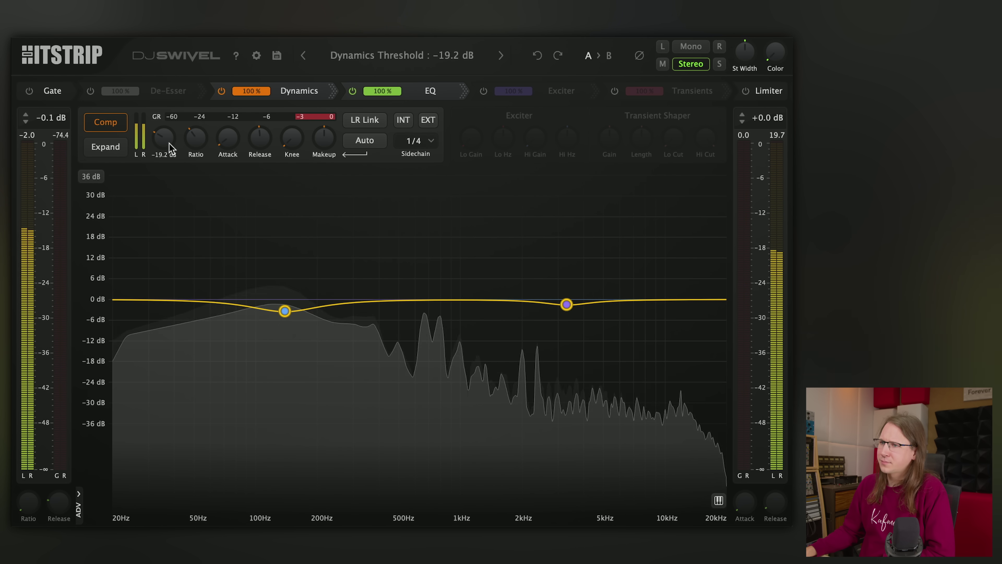
Step: Adjust the compressor's attack and set its ratio to 3.4:1 with a slightly lower threshold
{"action": "mouse_move", "coordinate": [255, 233]}
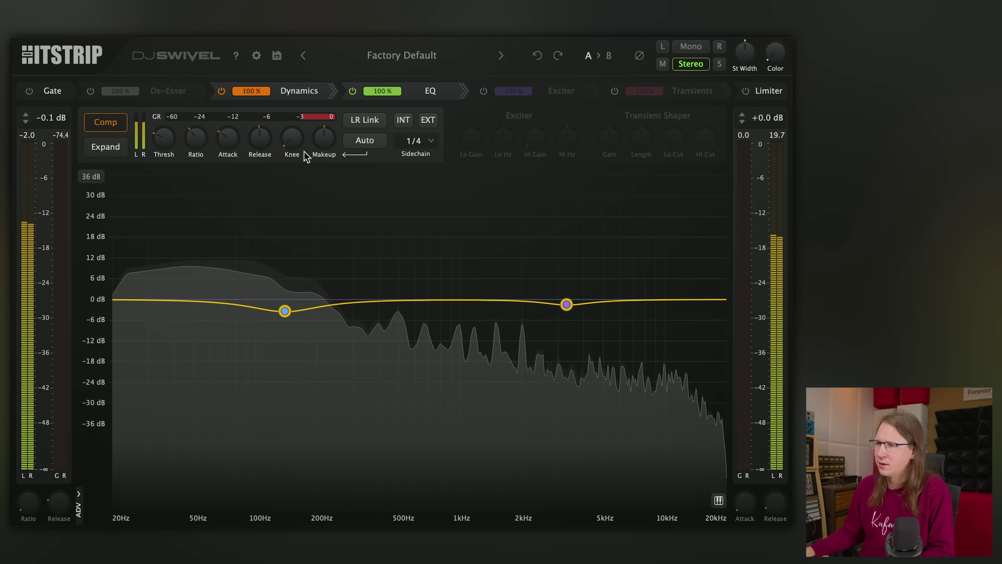
{"action": "left_click_drag", "start_coordinate": [233, 122], "coordinate": [233, 115]}
{"action": "left_click_drag", "start_coordinate": [201, 148], "coordinate": [202, 130]}
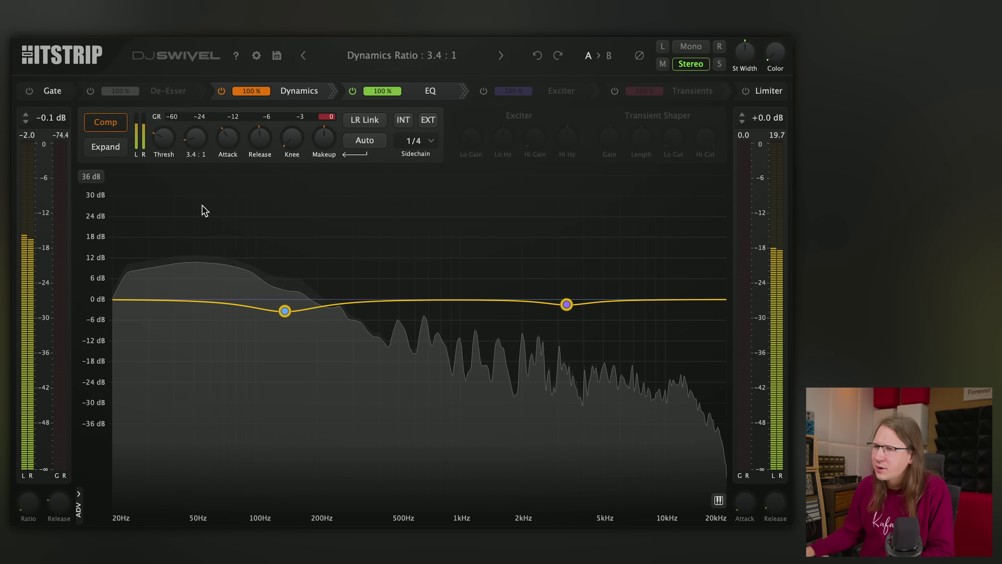
{"action": "left_click_drag", "start_coordinate": [166, 147], "coordinate": [166, 160]}
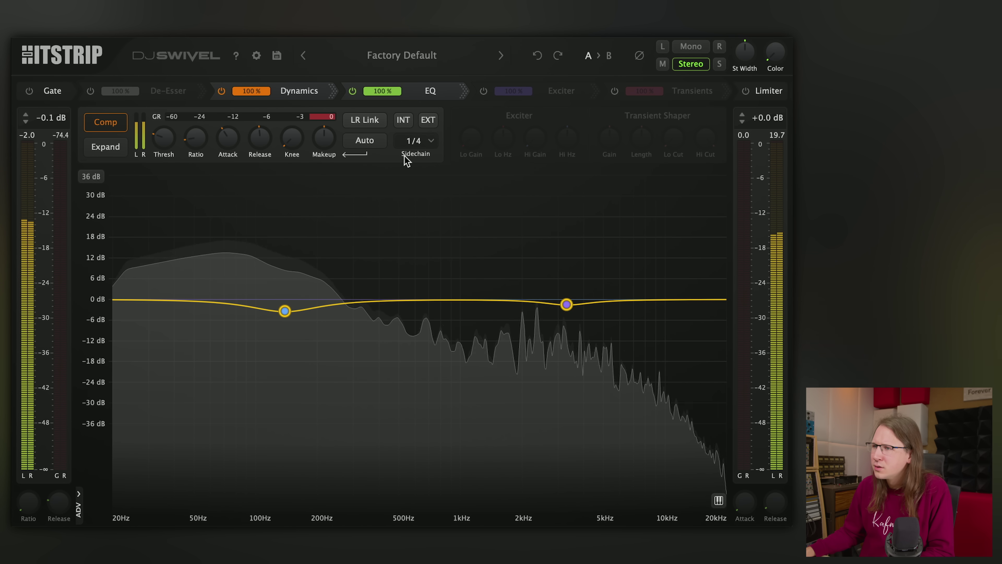
Step: Check the compressor's sidechain source choices and try the internal sidechain, switching it off again
{"action": "left_click", "coordinate": [422, 140]}
{"action": "left_click", "coordinate": [422, 139]}
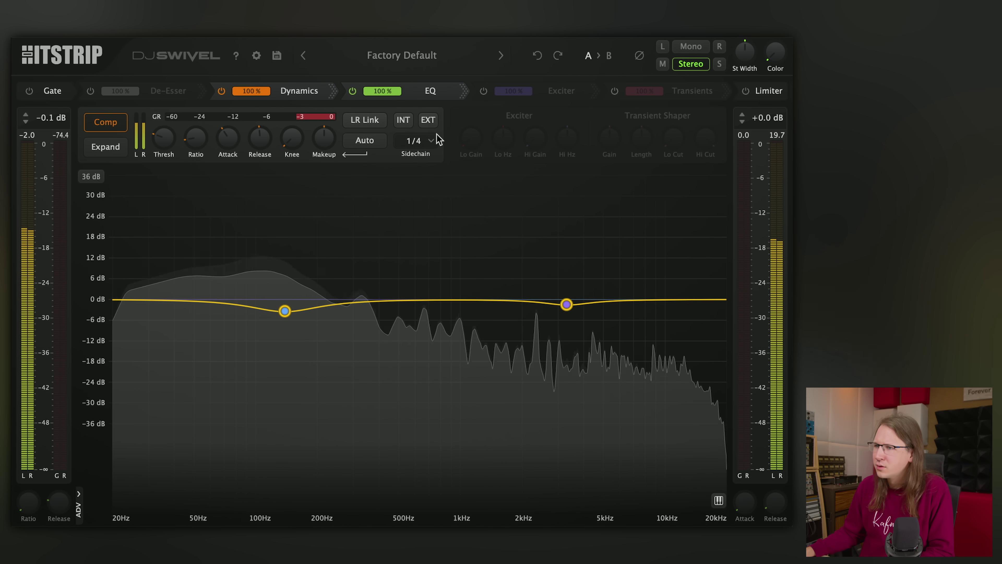
{"action": "left_click", "coordinate": [430, 138]}
{"action": "left_click", "coordinate": [413, 138]}
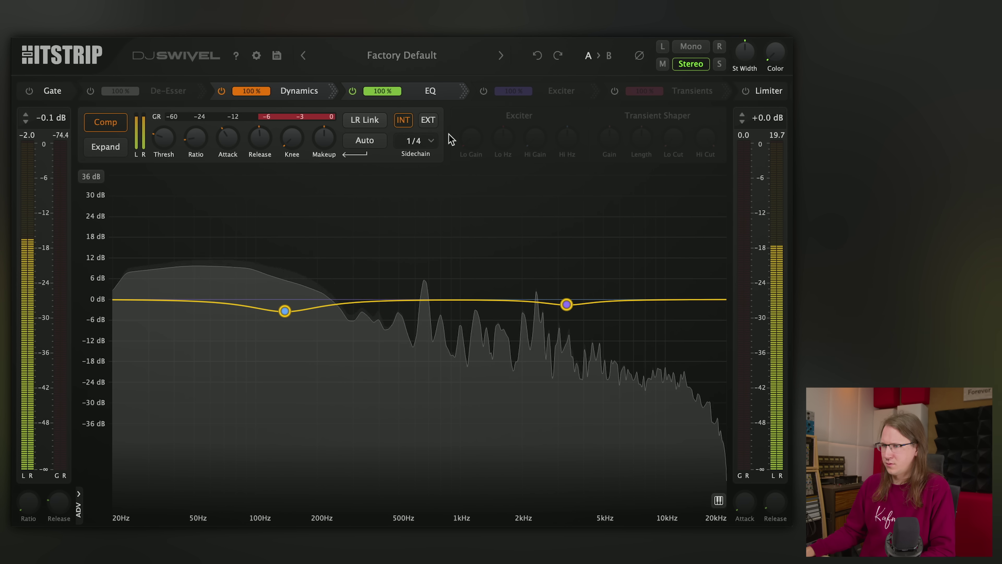
{"action": "left_click", "coordinate": [401, 121]}
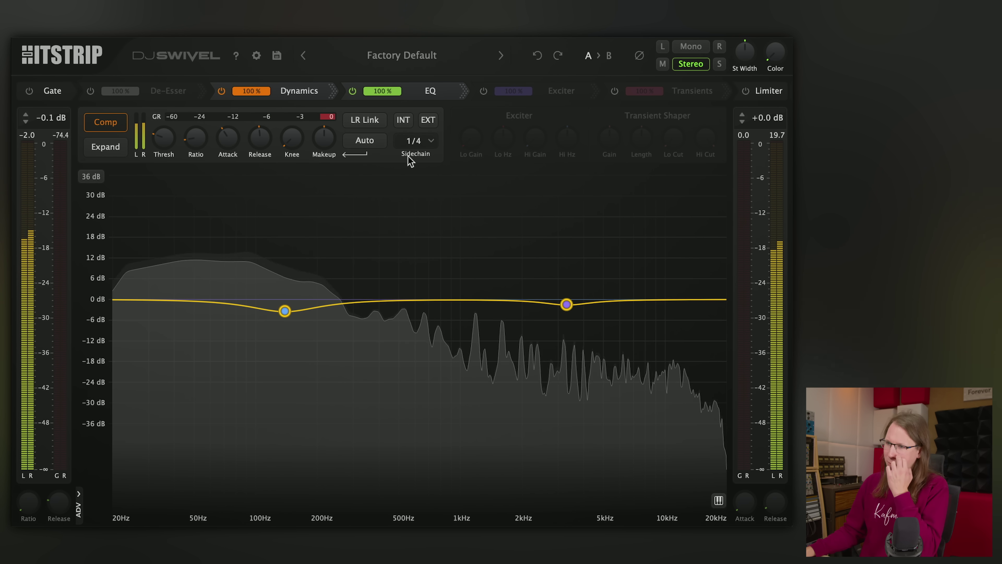
Step: Try the Dynamics module's expander mode with the threshold at -20.0 dB, returning to compressor mode
{"action": "left_click", "coordinate": [106, 147]}
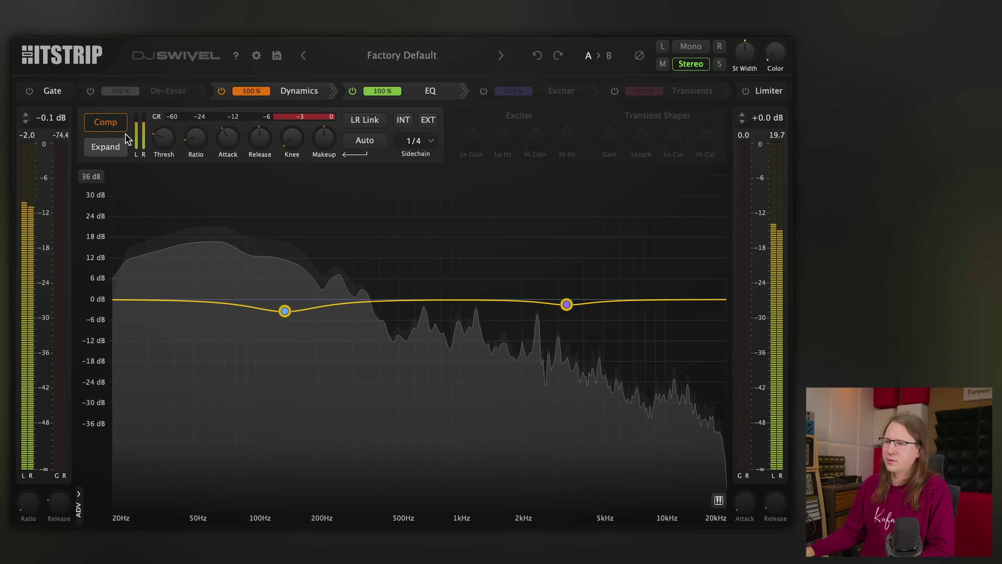
{"action": "left_click_drag", "start_coordinate": [177, 263], "coordinate": [173, 320]}
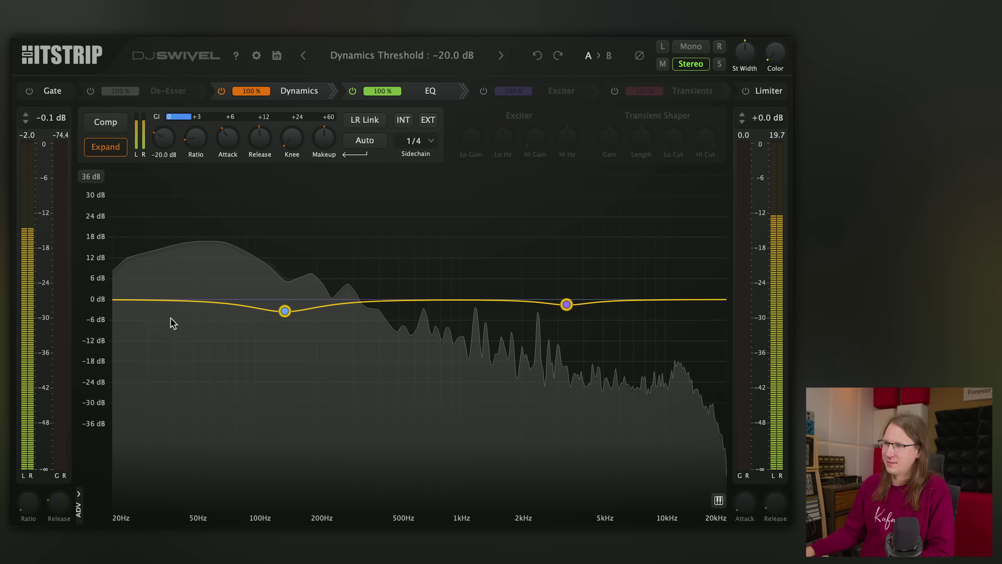
{"action": "left_click", "coordinate": [107, 123]}
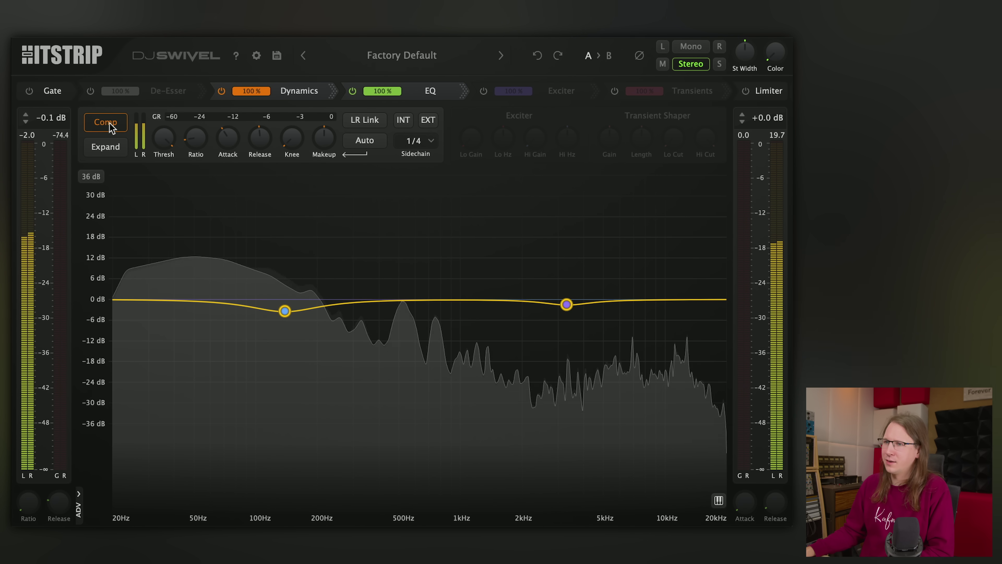
Step: Set the compressor's threshold to -16.5 dB and lengthen its attack to 17.2 ms
{"action": "mouse_move", "coordinate": [162, 140]}
{"action": "left_click_drag", "start_coordinate": [176, 249], "coordinate": [181, 304]}
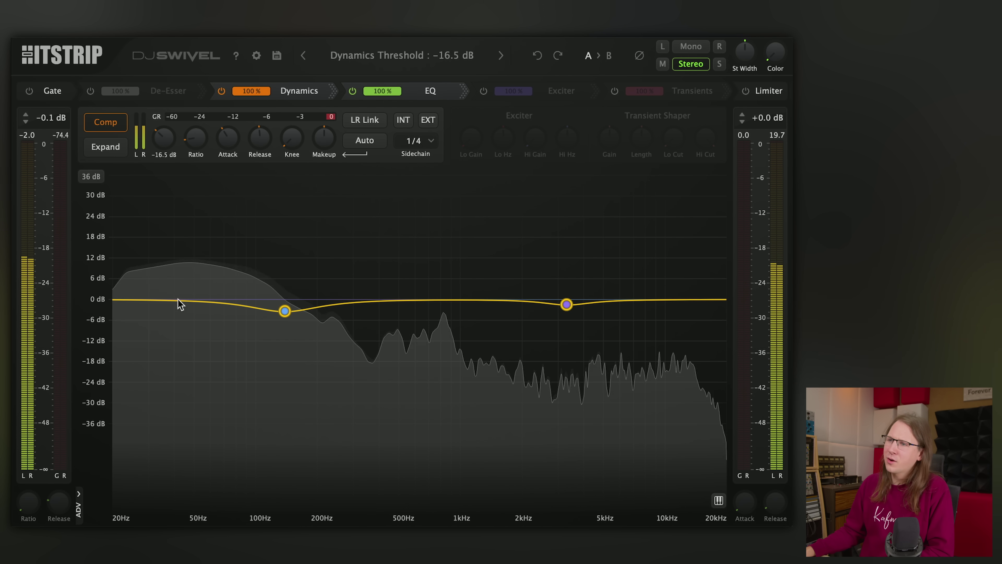
{"action": "left_click_drag", "start_coordinate": [236, 137], "coordinate": [221, 85]}
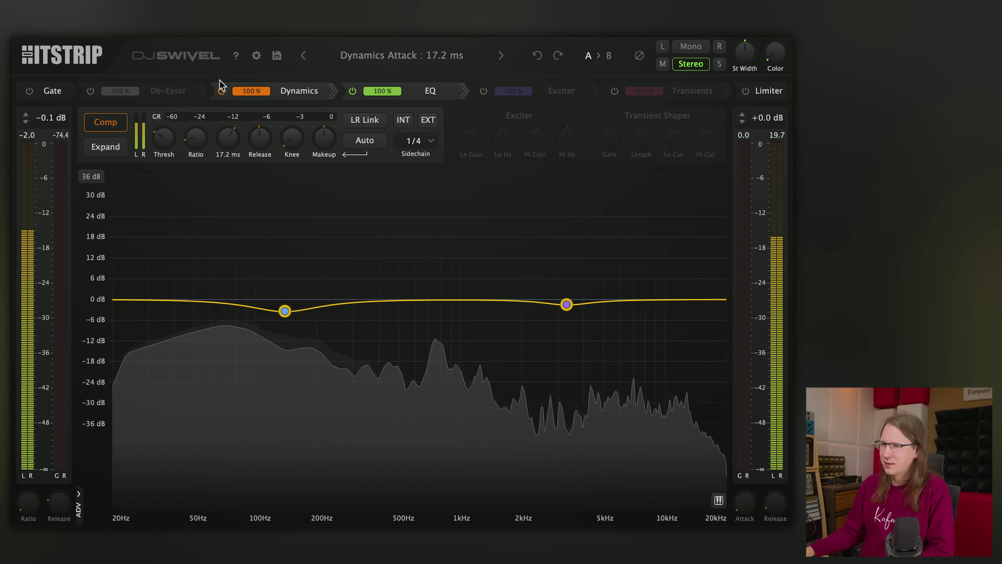
Step: Lower the compressor's threshold to about -22.8 dB and shorten its release
{"action": "mouse_move", "coordinate": [168, 152]}
{"action": "left_mouse_down"}
{"action": "mouse_move", "coordinate": [161, 173]}
{"action": "mouse_move", "coordinate": [157, 143]}
{"action": "left_mouse_up"}
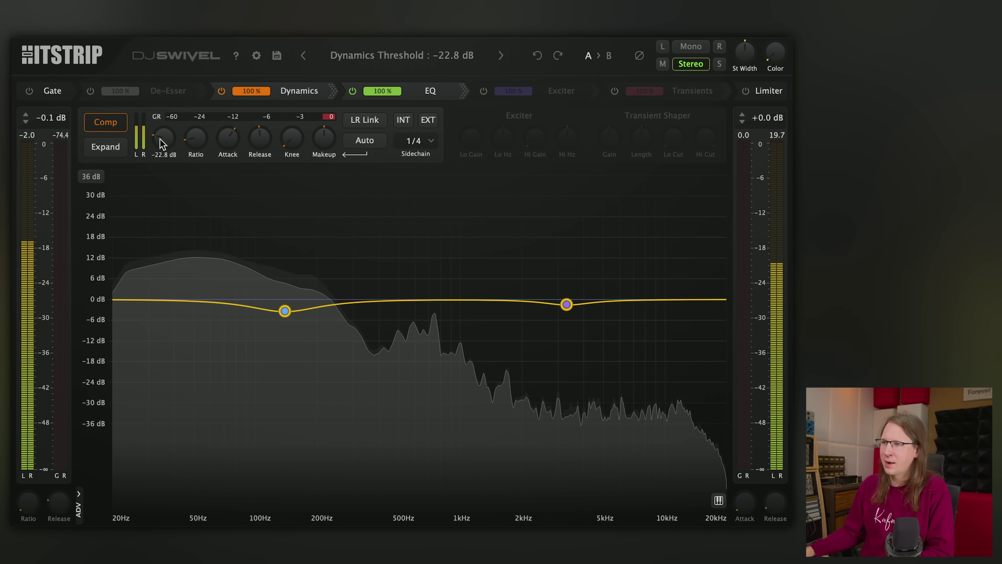
{"action": "left_click_drag", "start_coordinate": [264, 154], "coordinate": [265, 161]}
{"action": "left_click_drag", "start_coordinate": [156, 137], "coordinate": [159, 142]}
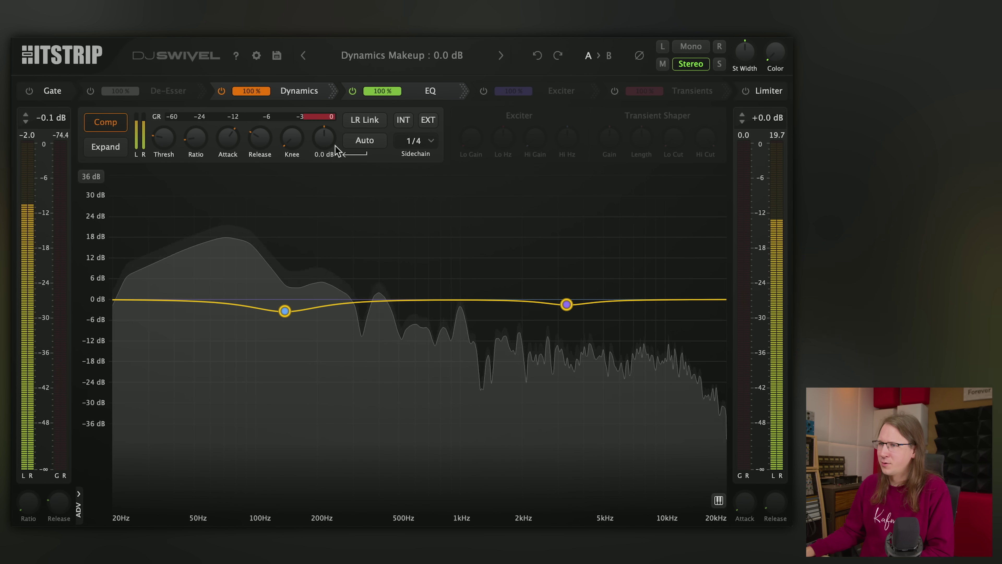
{"action": "mouse_move", "coordinate": [193, 144]}
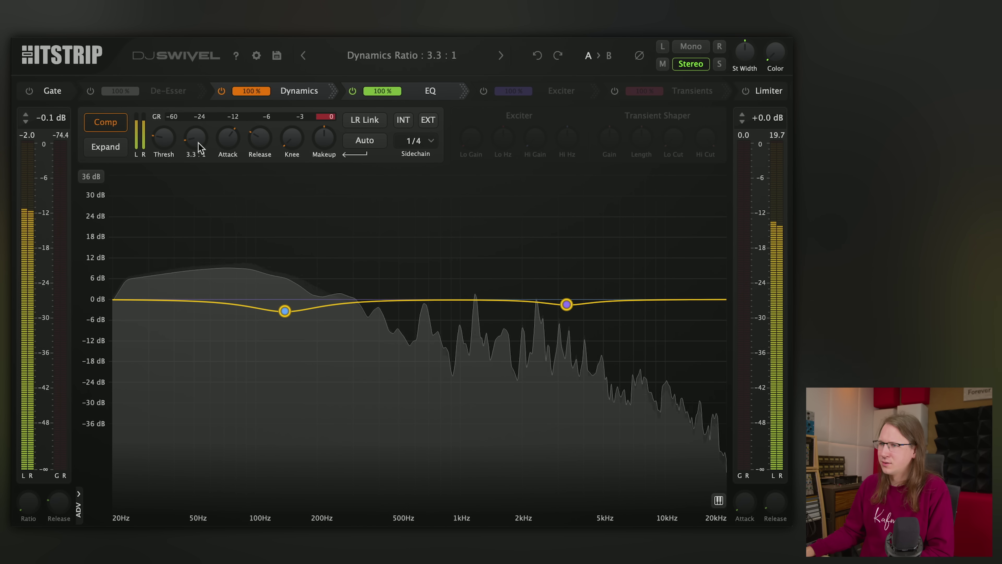
{"action": "mouse_move", "coordinate": [293, 119]}
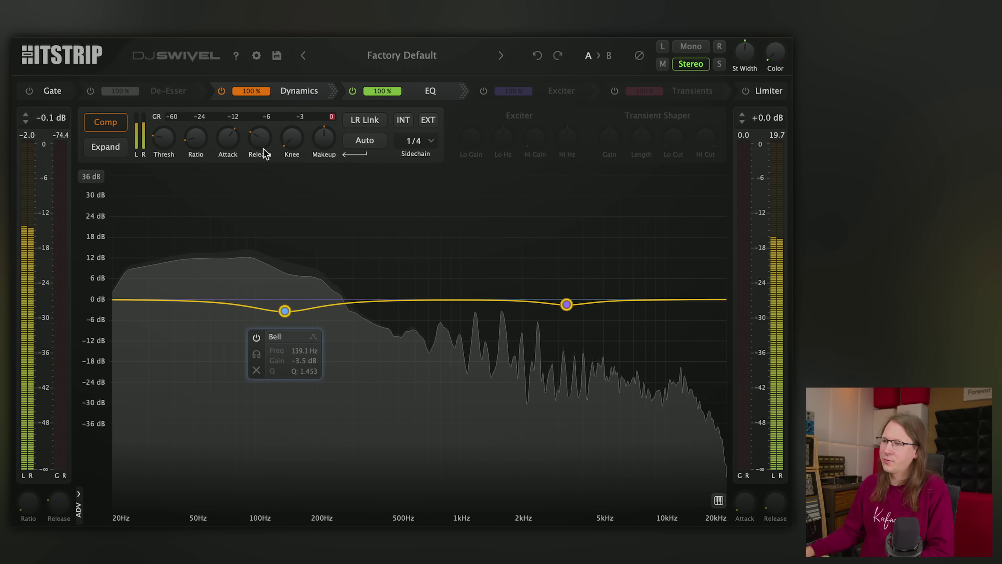
Step: Set the compressor's knee to HARD and lower the threshold to -27.0 dB
{"action": "left_click_drag", "start_coordinate": [303, 138], "coordinate": [303, 109]}
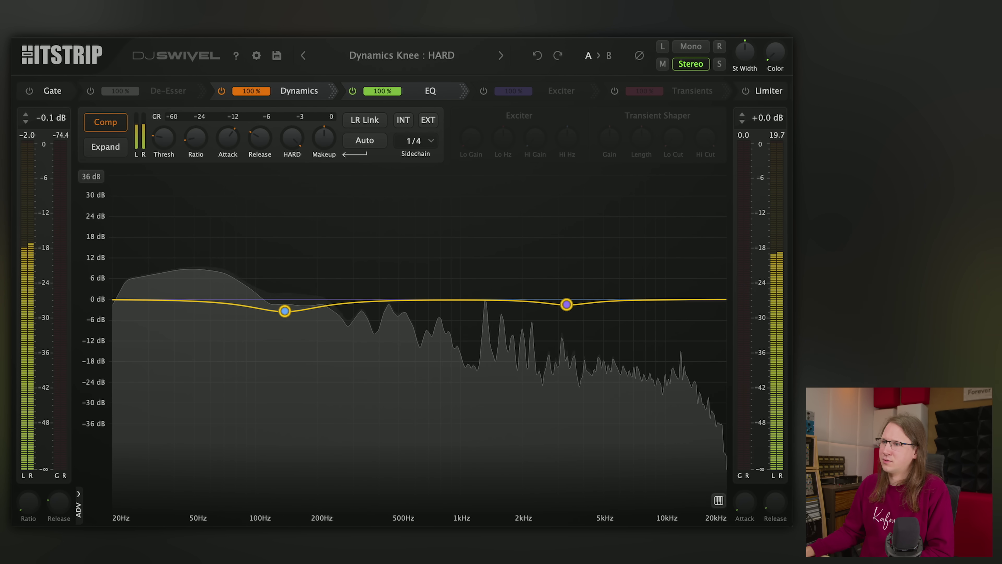
{"action": "mouse_move", "coordinate": [161, 141]}
{"action": "left_click_drag", "start_coordinate": [164, 161], "coordinate": [161, 145]}
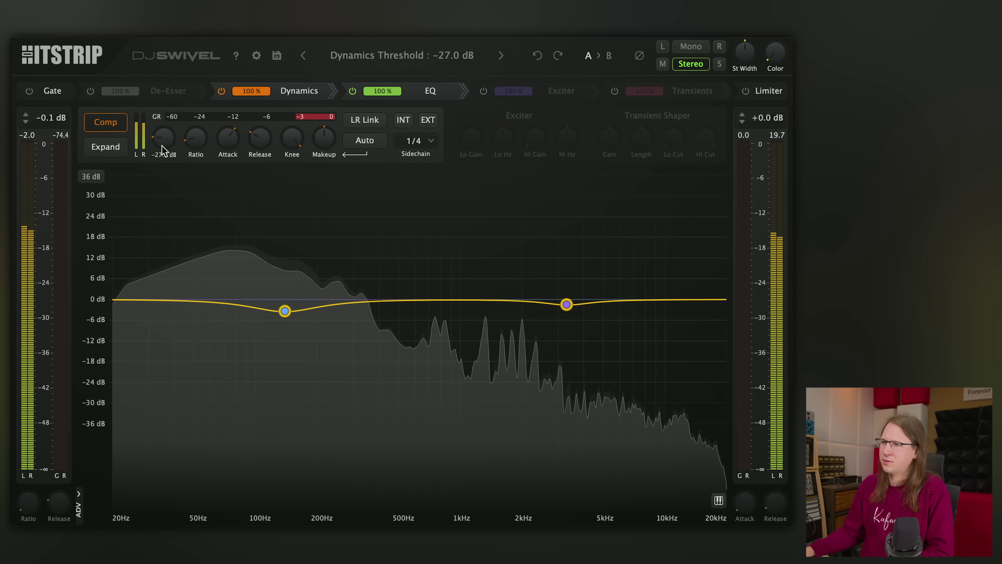
Step: Return the compressor's knee to SOFT and reduce the Dynamics module's mix to 50%
{"action": "left_click_drag", "start_coordinate": [287, 141], "coordinate": [384, 508]}
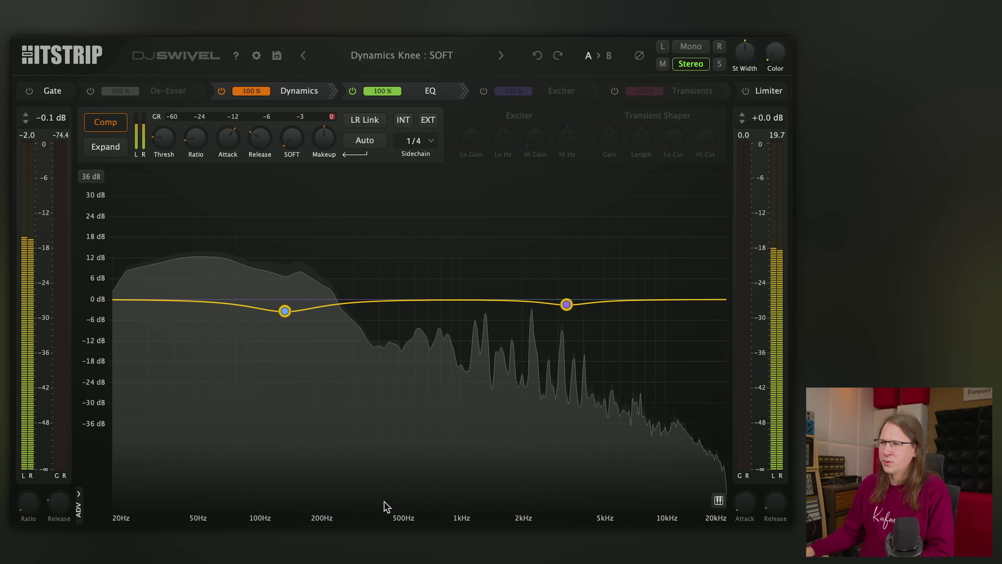
{"action": "left_click_drag", "start_coordinate": [258, 90], "coordinate": [221, 100]}
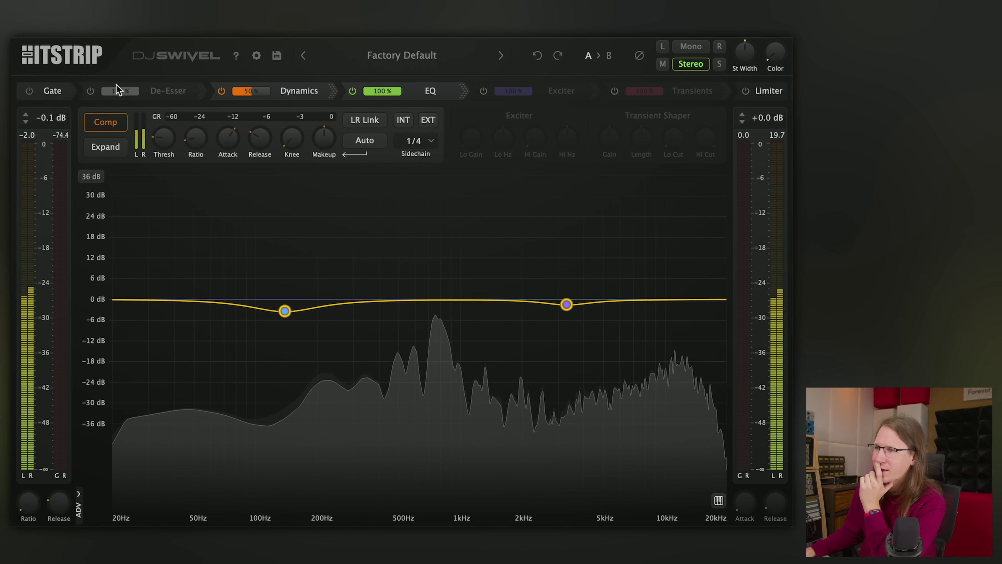
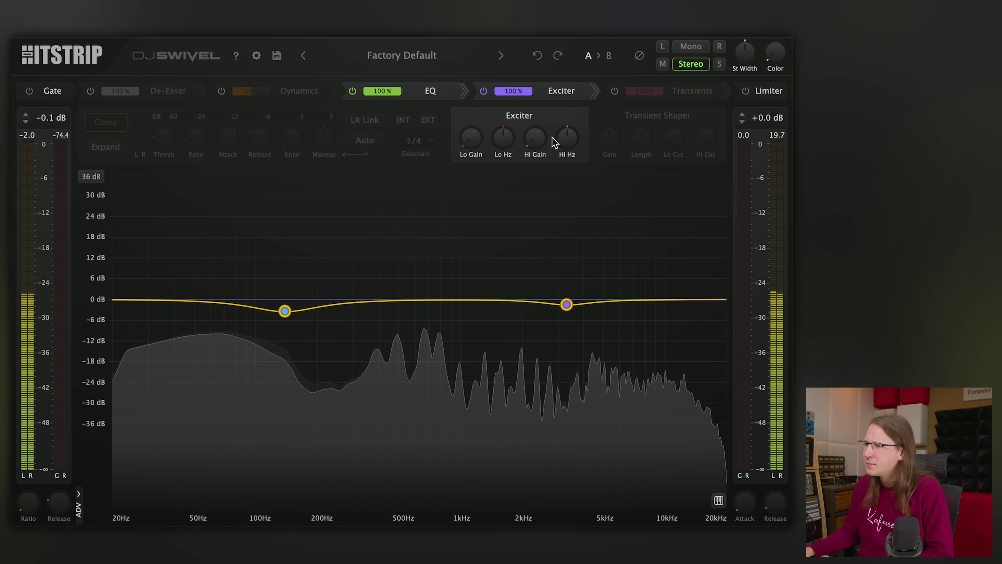
Step: Dial in the Exciter by adjusting the gain and frequency of its low and high bands
{"action": "mouse_move", "coordinate": [517, 147]}
{"action": "left_click_drag", "start_coordinate": [537, 140], "coordinate": [509, 81]}
{"action": "left_click_drag", "start_coordinate": [472, 138], "coordinate": [460, 74]}
{"action": "left_click_drag", "start_coordinate": [503, 138], "coordinate": [474, 161]}
{"action": "left_click_drag", "start_coordinate": [563, 139], "coordinate": [536, 138]}
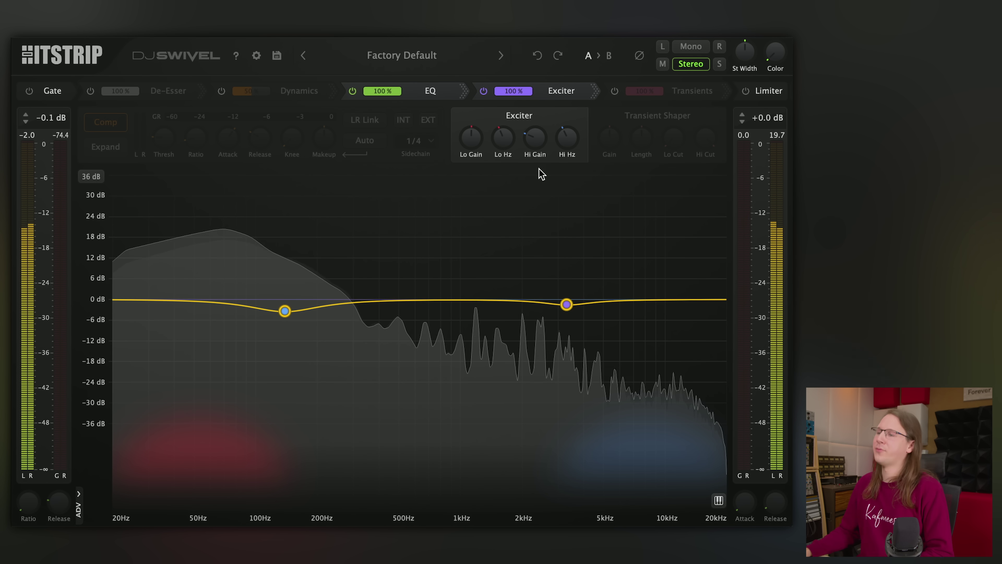
{"action": "left_click_drag", "start_coordinate": [536, 154], "coordinate": [535, 150]}
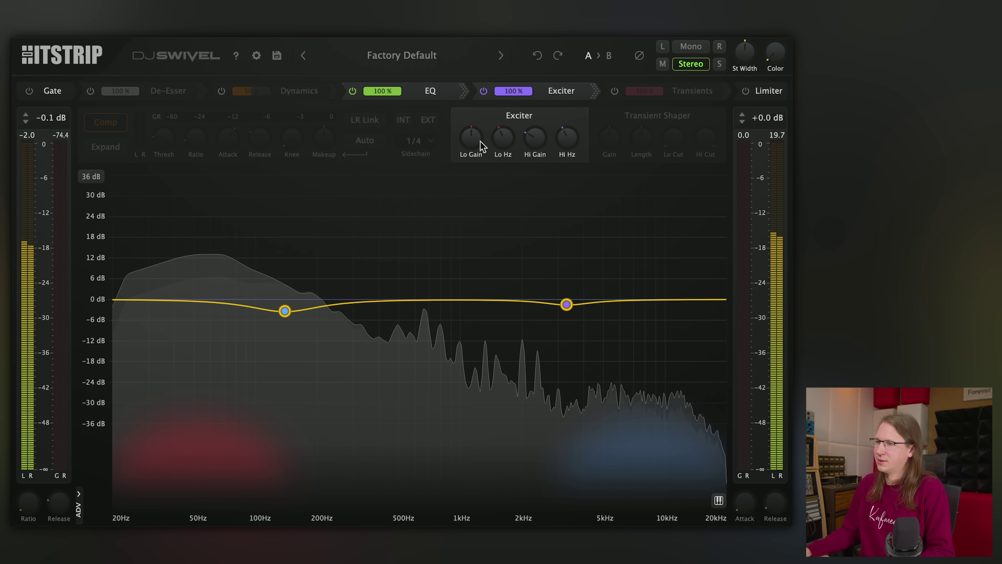
Step: Reduce the Exciter's low gain to below 49% and compare the sound with the Exciter bypassed and active
{"action": "left_click_drag", "start_coordinate": [464, 71], "coordinate": [461, 82]}
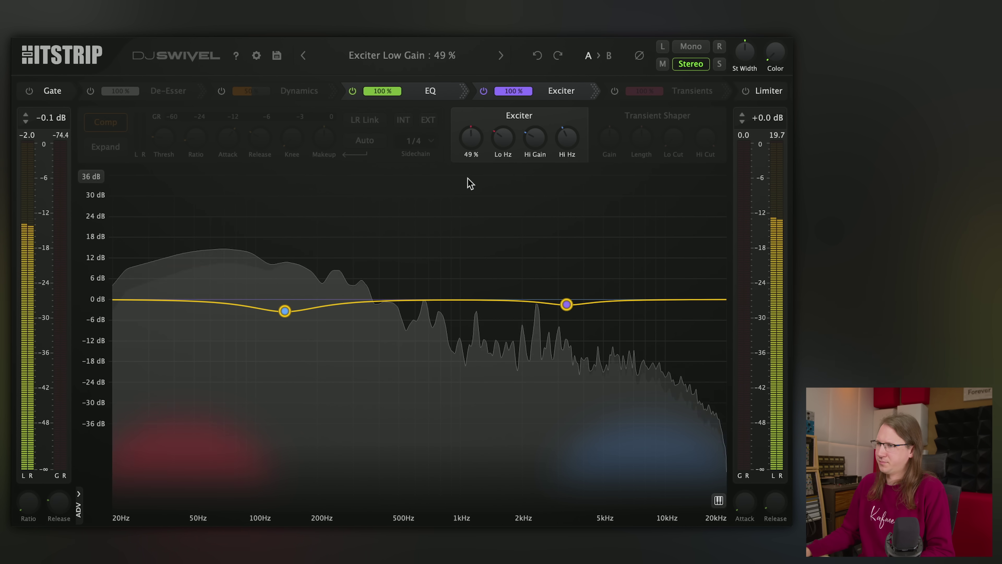
{"action": "left_click_drag", "start_coordinate": [449, 220], "coordinate": [441, 189]}
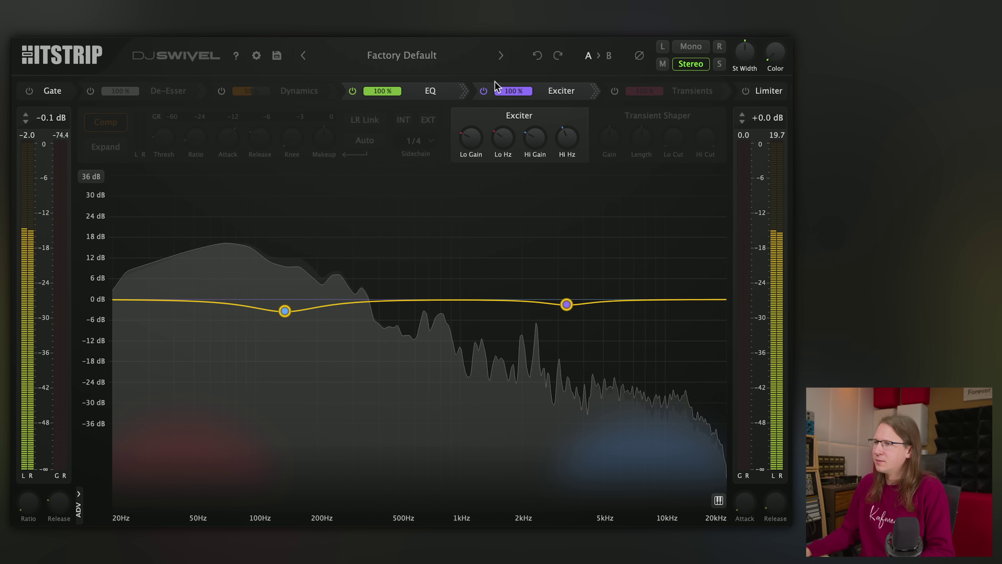
{"action": "left_click", "coordinate": [484, 91]}
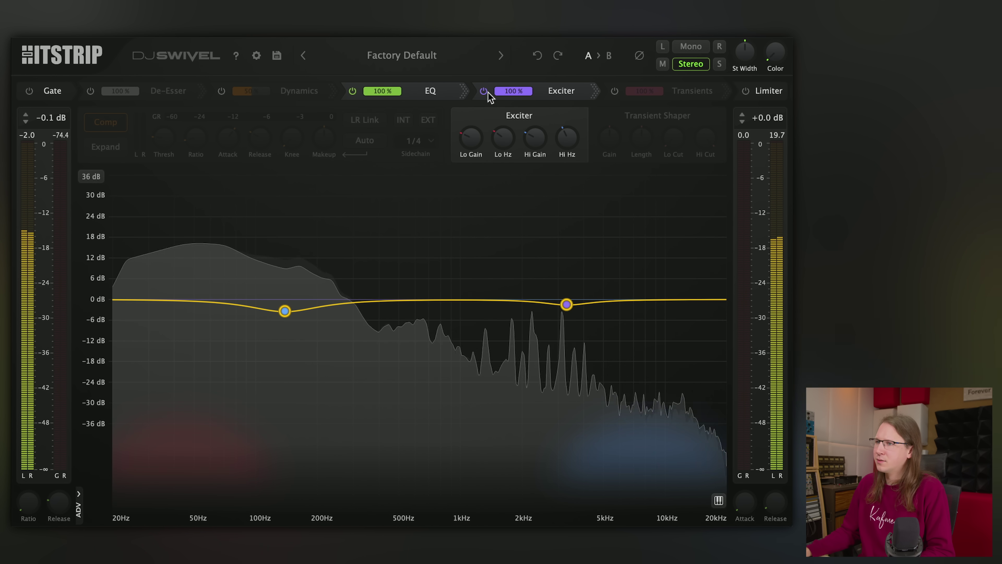
{"action": "left_click", "coordinate": [483, 91]}
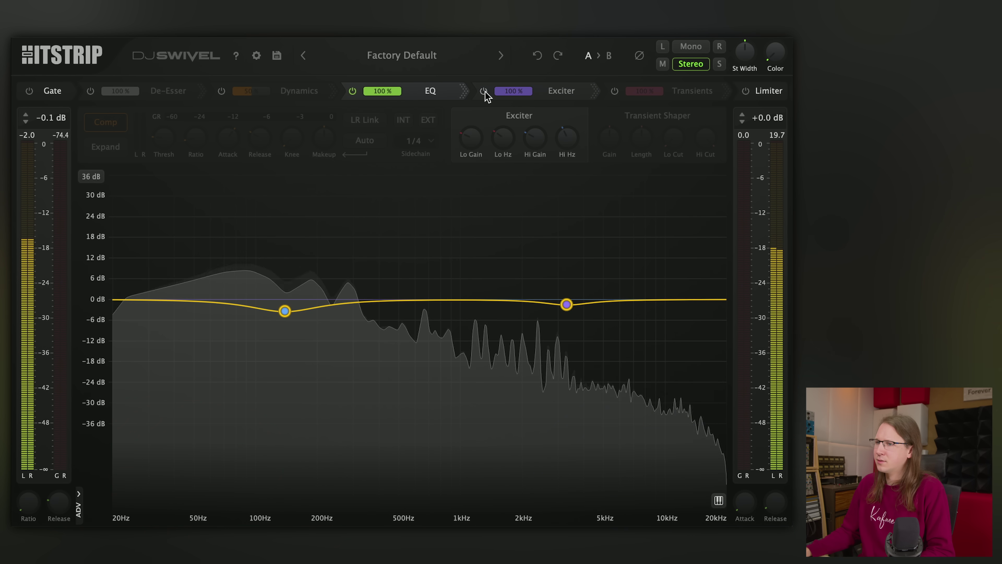
{"action": "left_click", "coordinate": [484, 92]}
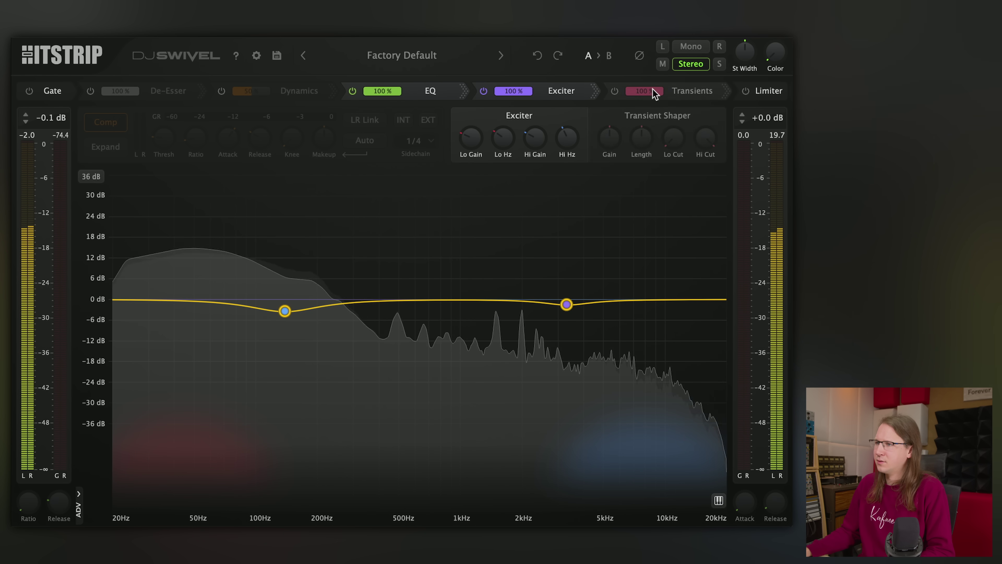
Step: Enable the Transients module, raise its gain and lengthen the transients to 40 ms
{"action": "left_click", "coordinate": [692, 92]}
{"action": "left_click", "coordinate": [615, 91]}
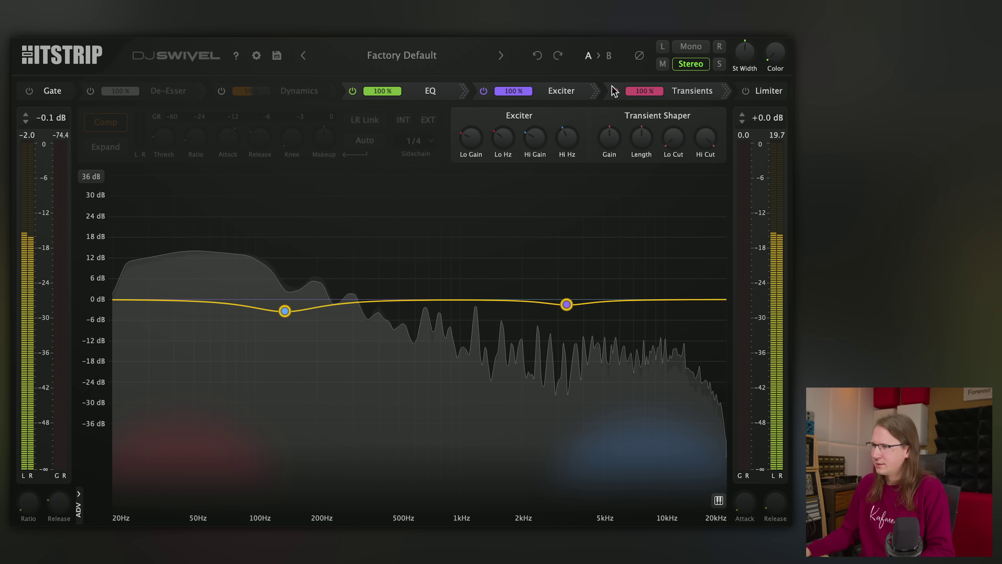
{"action": "left_click_drag", "start_coordinate": [608, 139], "coordinate": [611, 80]}
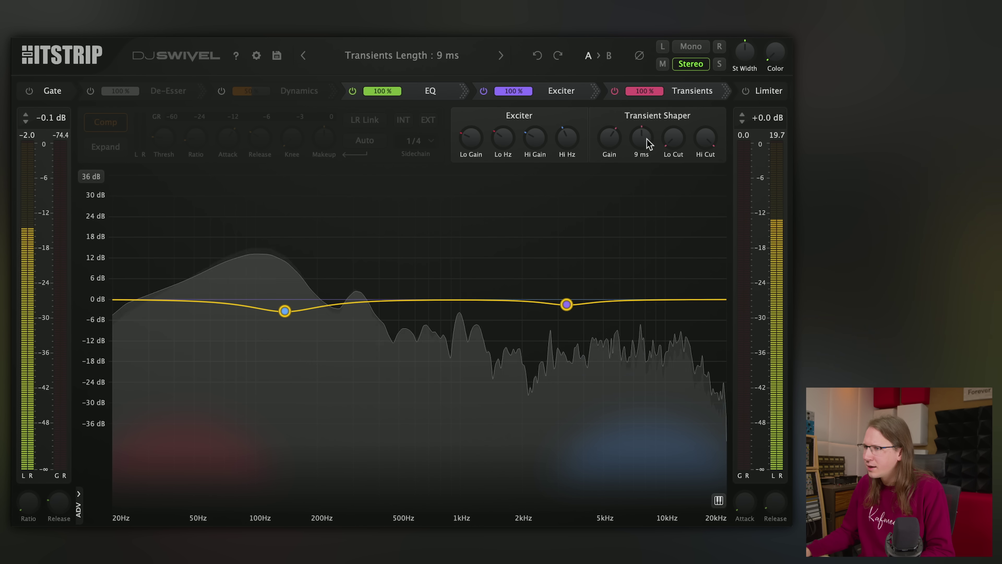
{"action": "left_click_drag", "start_coordinate": [647, 161], "coordinate": [641, 94]}
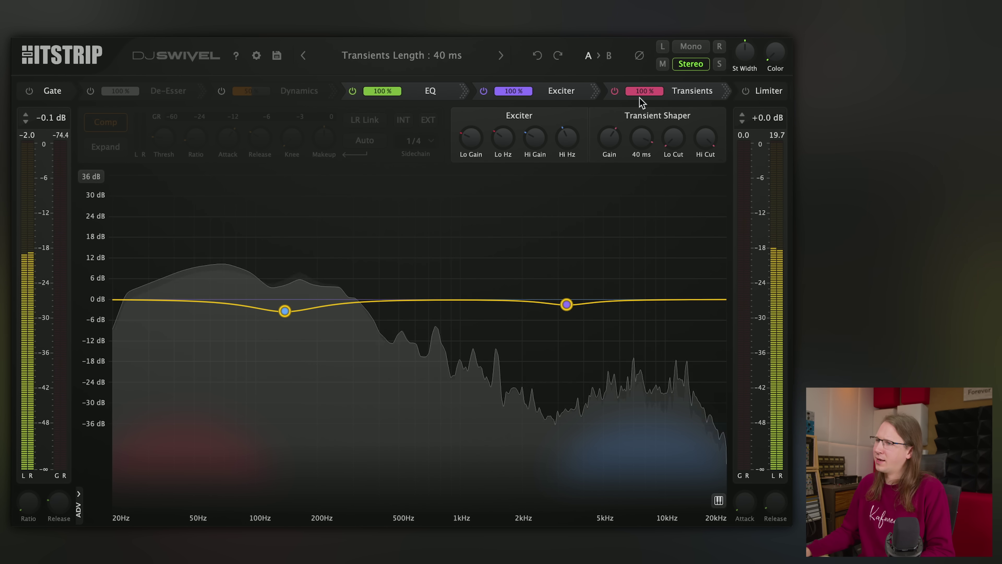
Step: Set the Transient Shaper's length to about 30 ms and its gain to +3.3 dB
{"action": "left_click_drag", "start_coordinate": [640, 97], "coordinate": [635, 70]}
{"action": "left_click_drag", "start_coordinate": [614, 138], "coordinate": [616, 93]}
{"action": "left_click_drag", "start_coordinate": [641, 138], "coordinate": [635, 181]}
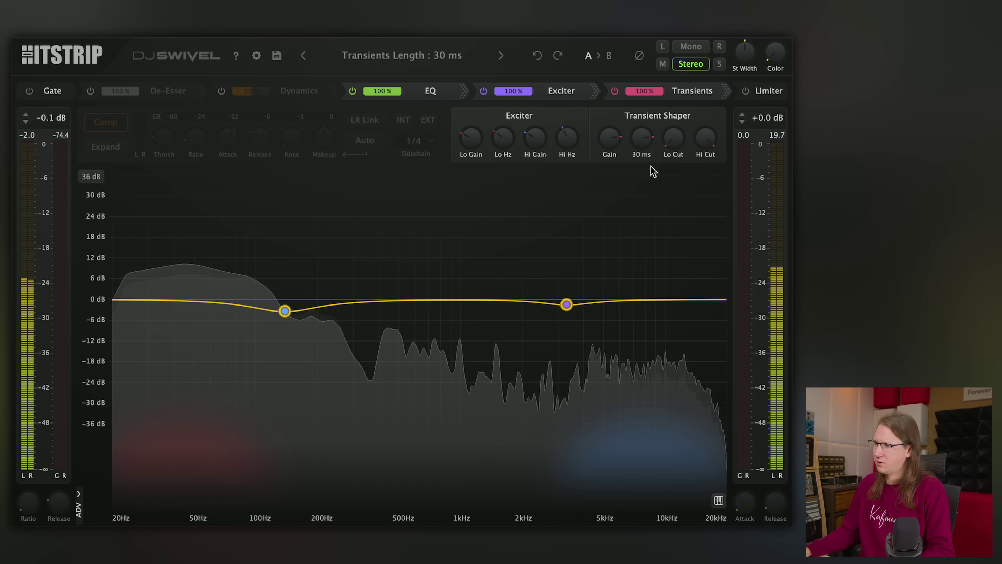
{"action": "left_click_drag", "start_coordinate": [673, 138], "coordinate": [639, 261]}
{"action": "left_click_drag", "start_coordinate": [604, 142], "coordinate": [603, 150]}
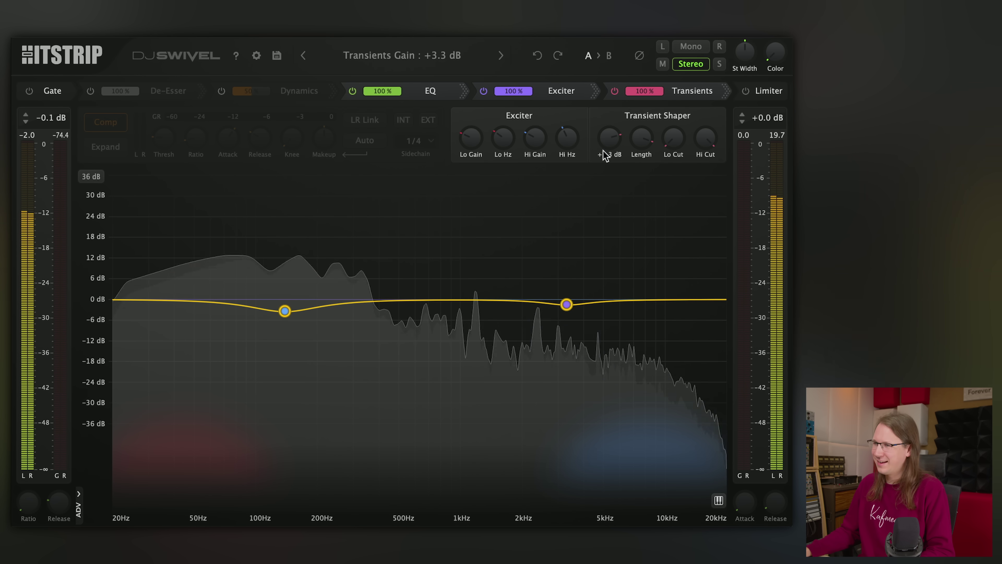
Step: Compare the sound with the Transients module bypassed, and reduce its gain to about +1.7 dB
{"action": "left_click", "coordinate": [615, 92]}
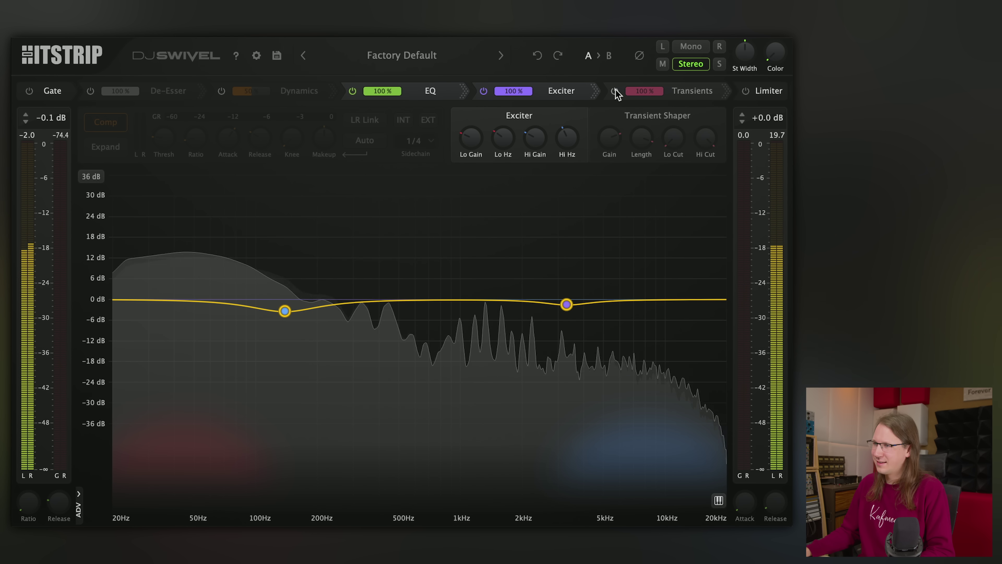
{"action": "left_click", "coordinate": [615, 92]}
{"action": "left_click_drag", "start_coordinate": [606, 141], "coordinate": [602, 176]}
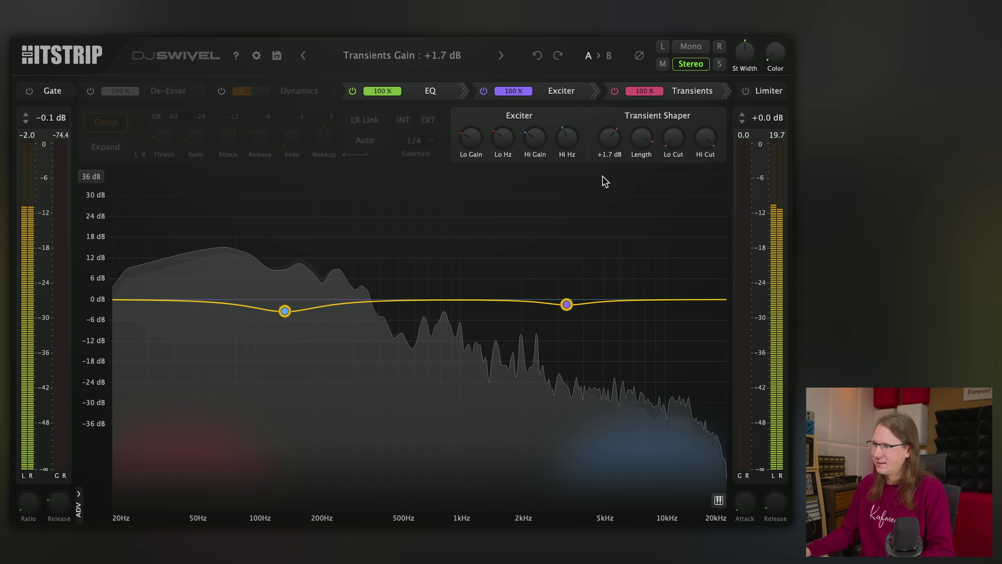
{"action": "mouse_move", "coordinate": [599, 133]}
{"action": "left_mouse_down"}
{"action": "mouse_move", "coordinate": [598, 145]}
{"action": "mouse_move", "coordinate": [606, 137]}
{"action": "left_mouse_up"}
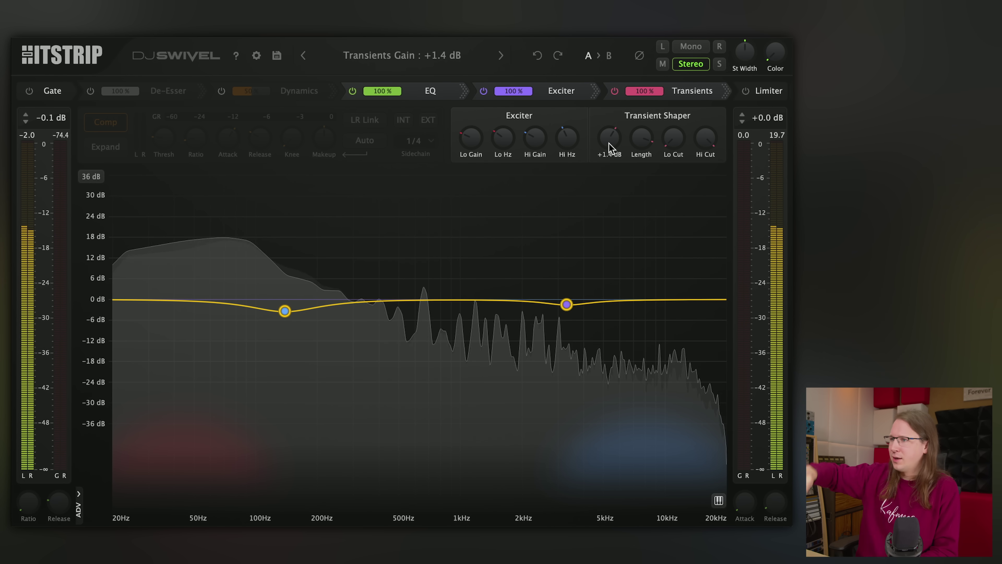
Step: Enable the limiter, lower its threshold to about -12 dB and set the output level to -1.5 dB
{"action": "left_click", "coordinate": [746, 92]}
{"action": "left_click_drag", "start_coordinate": [746, 155], "coordinate": [745, 213]}
{"action": "left_click_drag", "start_coordinate": [763, 129], "coordinate": [765, 133]}
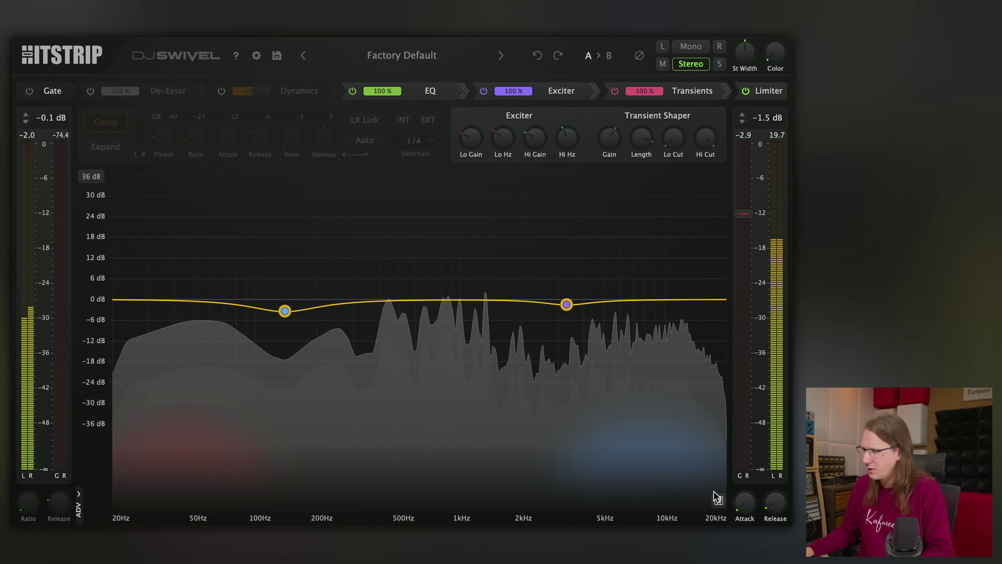
Step: Lengthen the limiter's release, lower its threshold to about -15 dB and set the output level to -3.0 dB
{"action": "left_click_drag", "start_coordinate": [746, 506], "coordinate": [777, 469]}
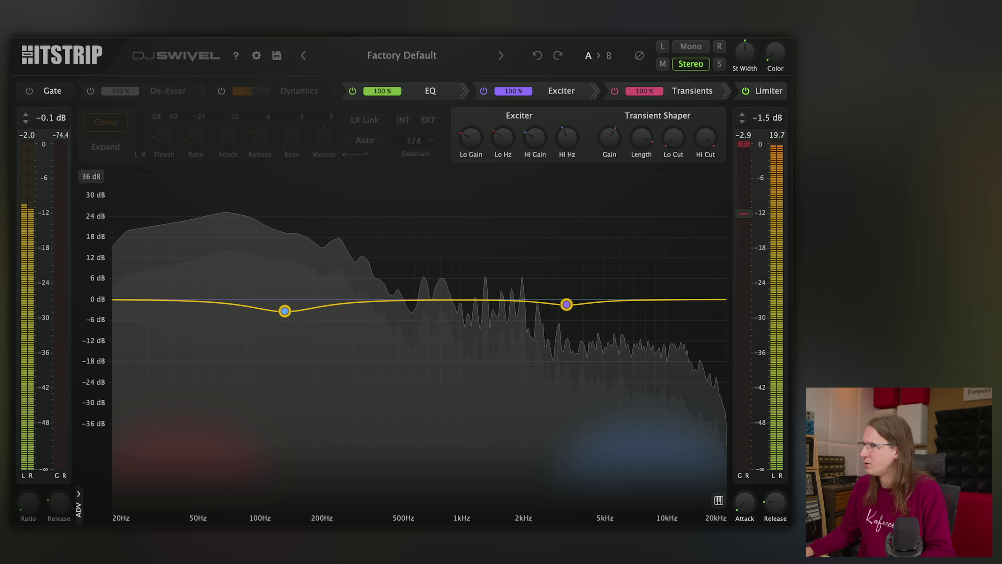
{"action": "left_click_drag", "start_coordinate": [745, 215], "coordinate": [747, 233]}
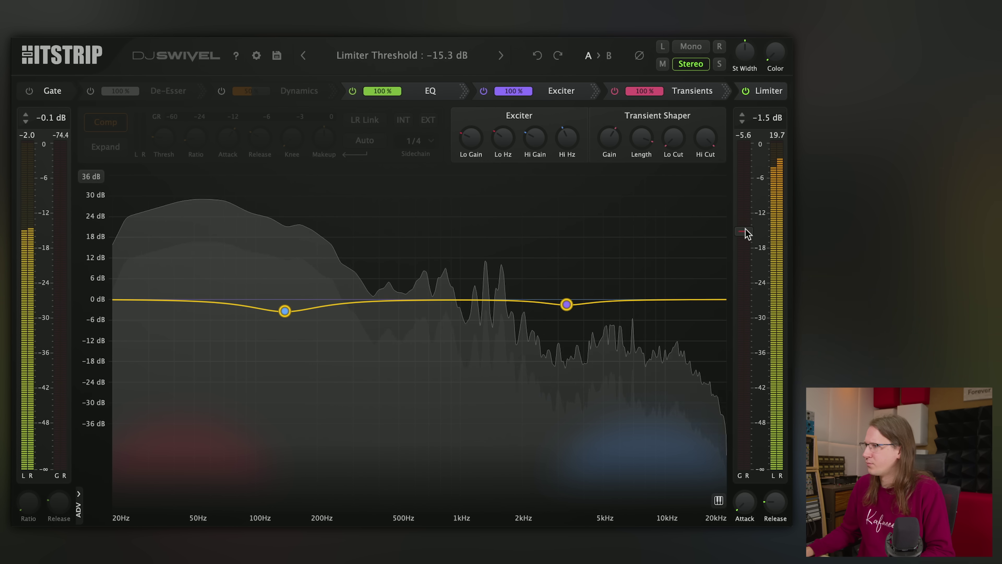
{"action": "scroll", "coordinate": [768, 113], "scroll_direction": "down", "scroll_amount": 3}
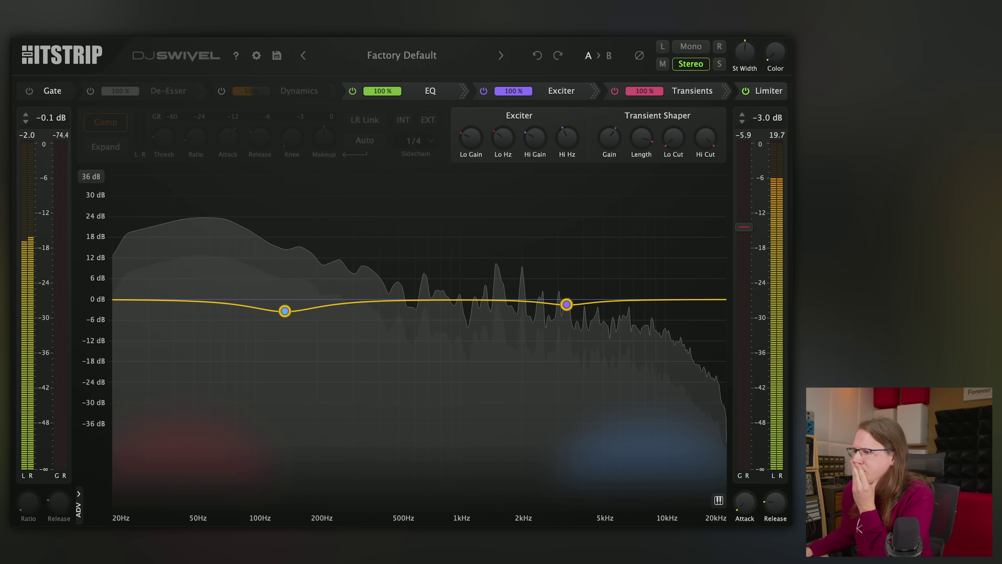
Step: View the plug-in's version and activation window and close it again
{"action": "left_click", "coordinate": [256, 56]}
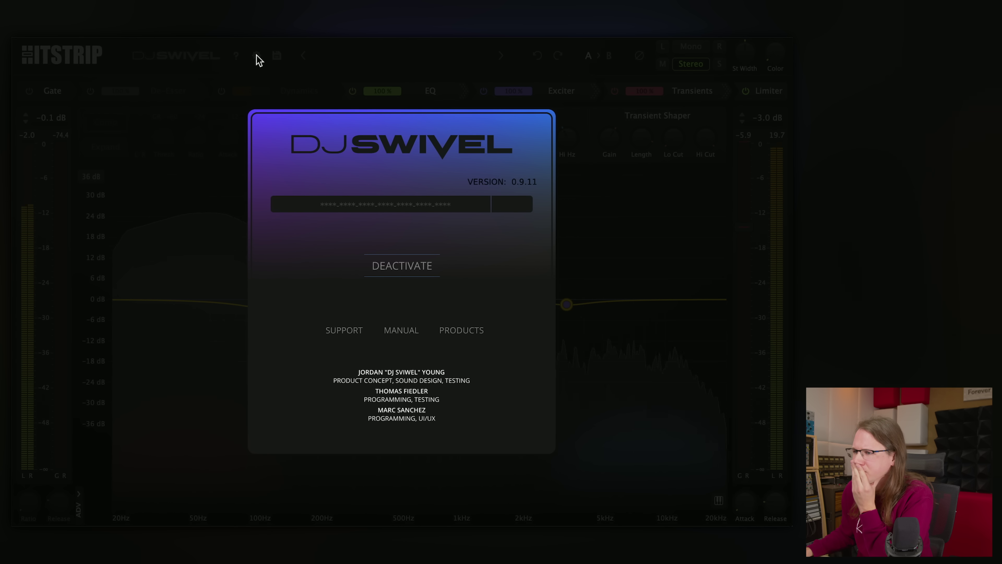
{"action": "left_click", "coordinate": [640, 406]}
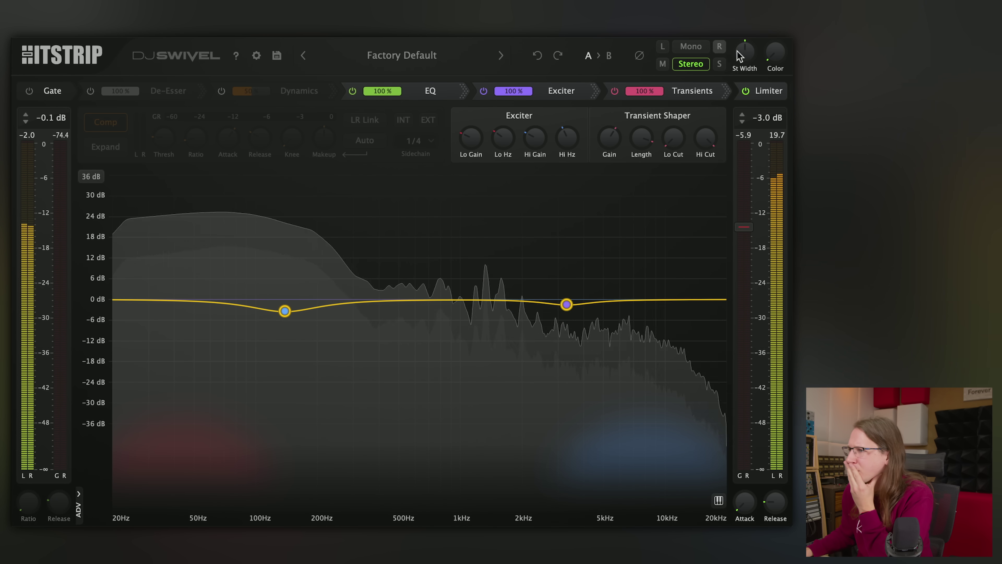
Step: Set the global Color to 59% and raise the limiter's threshold to about -11 dB
{"action": "left_click_drag", "start_coordinate": [776, 50], "coordinate": [775, 35]}
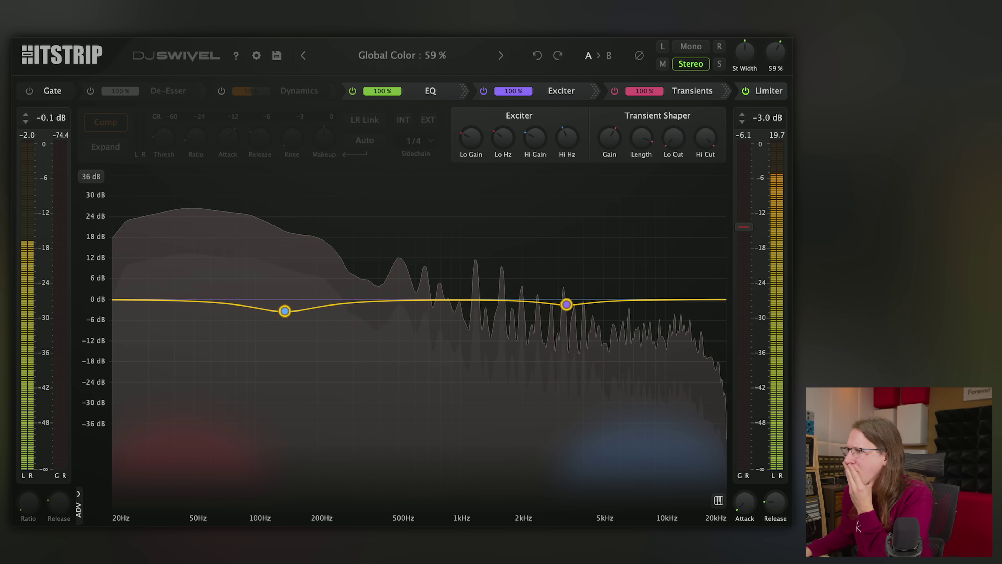
{"action": "left_click_drag", "start_coordinate": [744, 227], "coordinate": [746, 231]}
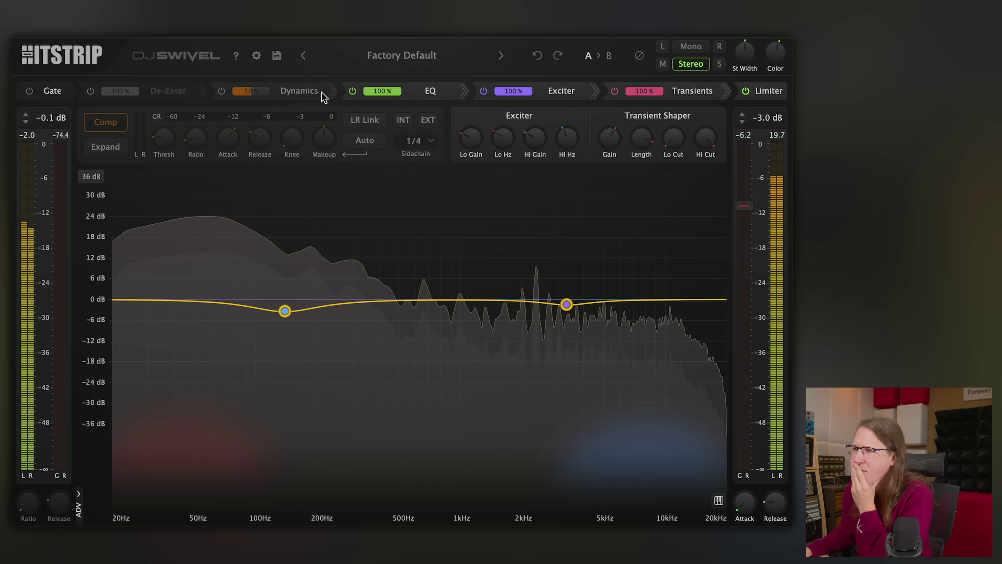
Step: Audition the left, right and mid channels separately during playback, and return monitoring to Stereo
{"action": "key", "text": "space"}
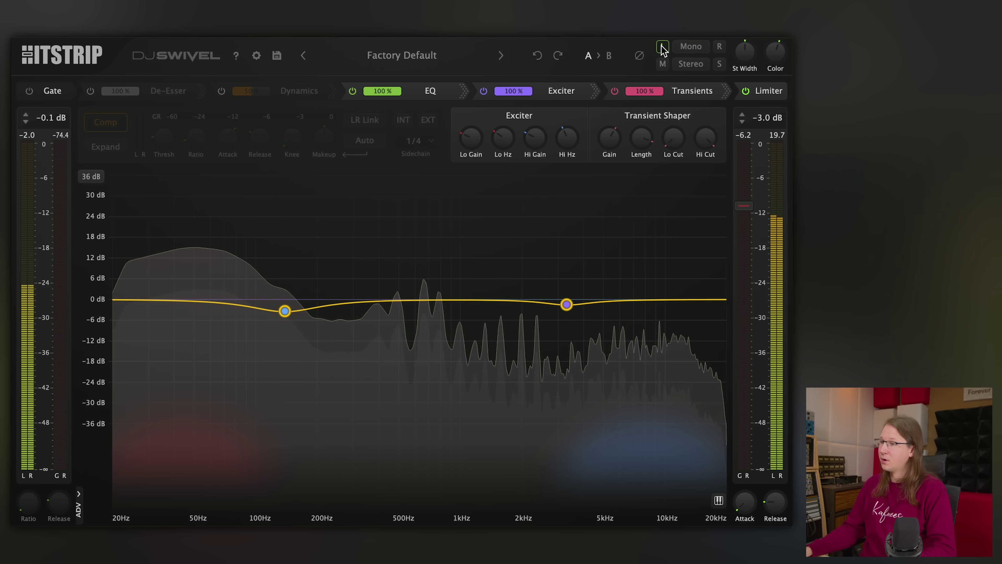
{"action": "left_click", "coordinate": [719, 46]}
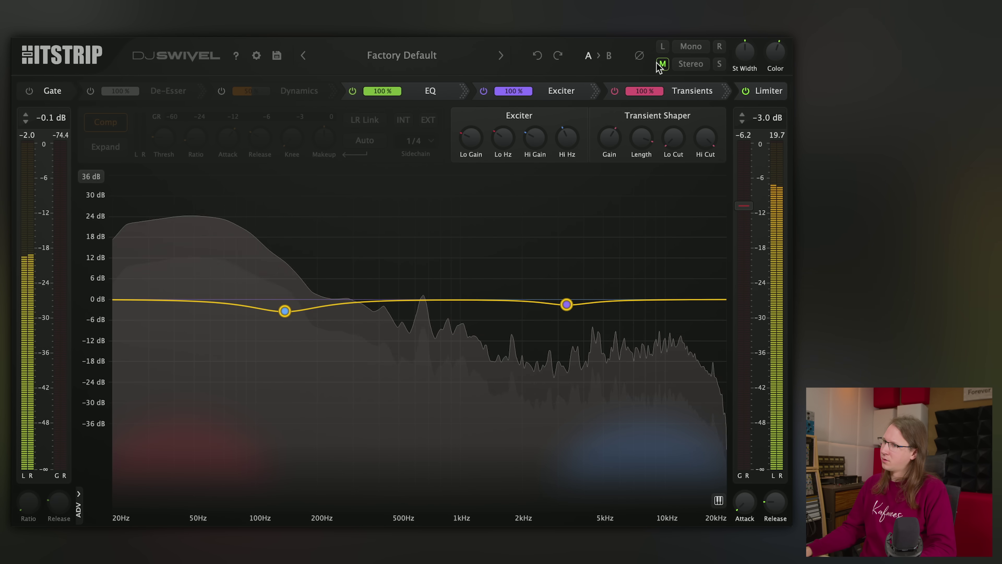
{"action": "left_click", "coordinate": [686, 67]}
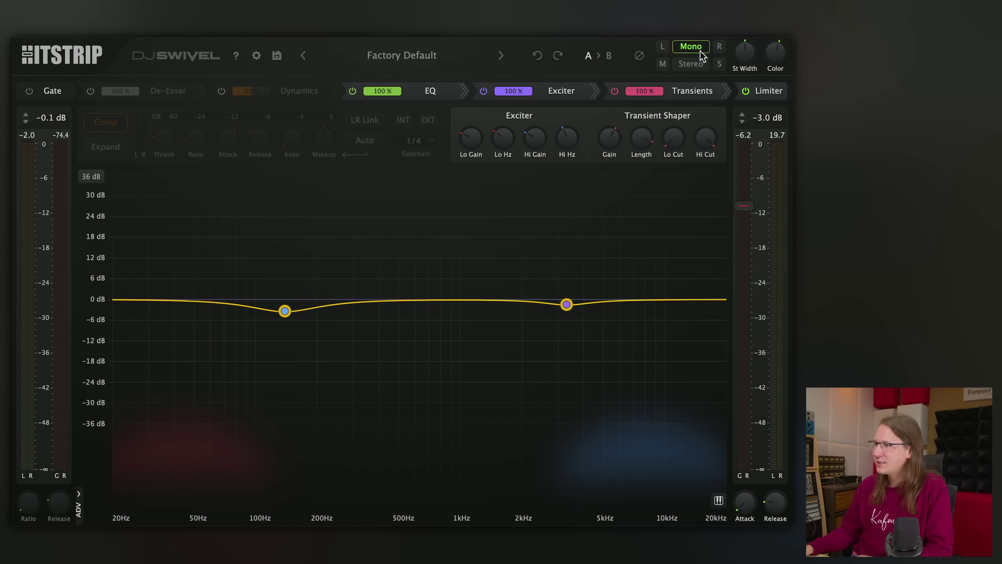
{"action": "left_click", "coordinate": [691, 64]}
Step: Try a stereo width of 66% while the audio plays, and return the width to its centre value
{"action": "mouse_move", "coordinate": [745, 60]}
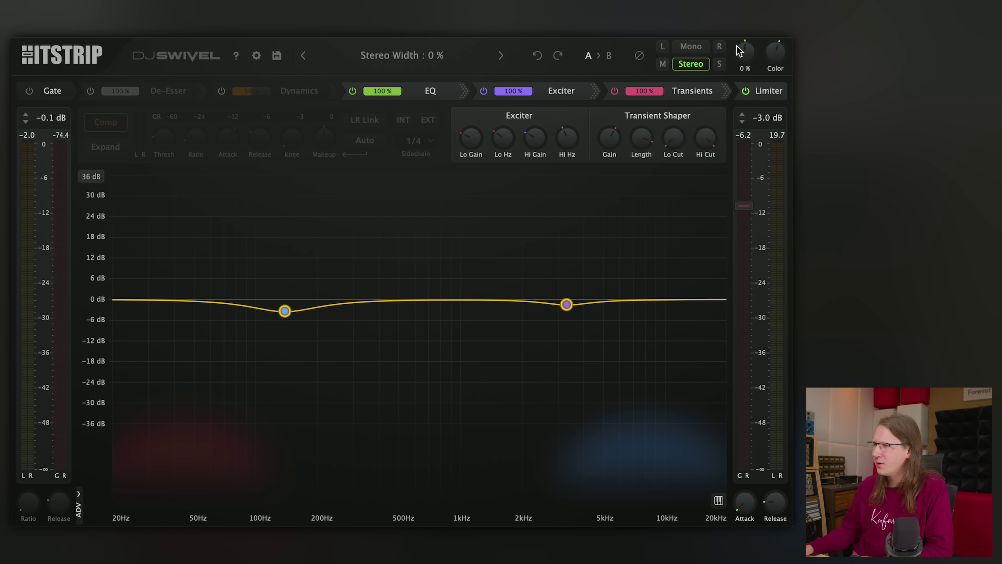
{"action": "key", "text": "space"}
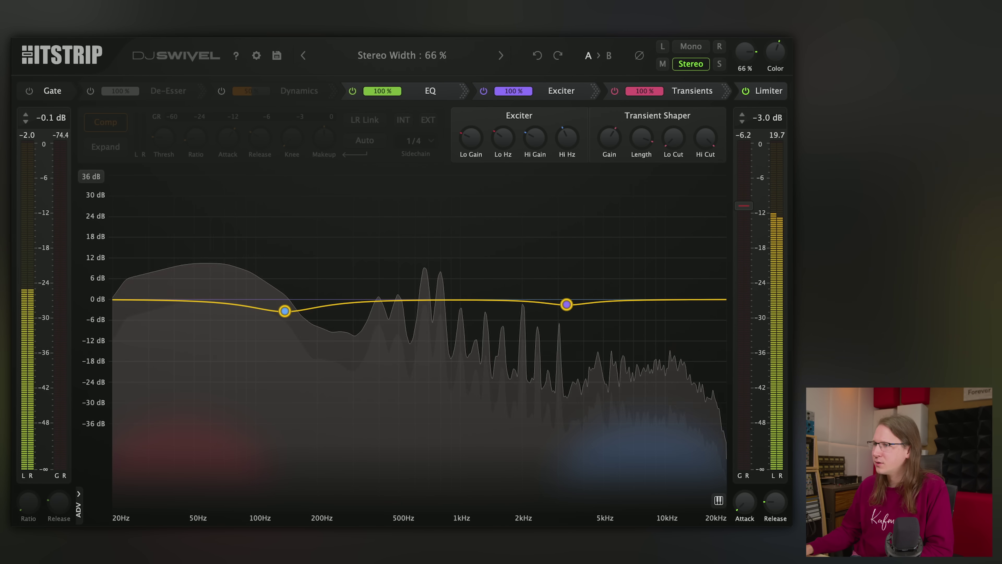
{"action": "left_click_drag", "start_coordinate": [729, 91], "coordinate": [731, 45]}
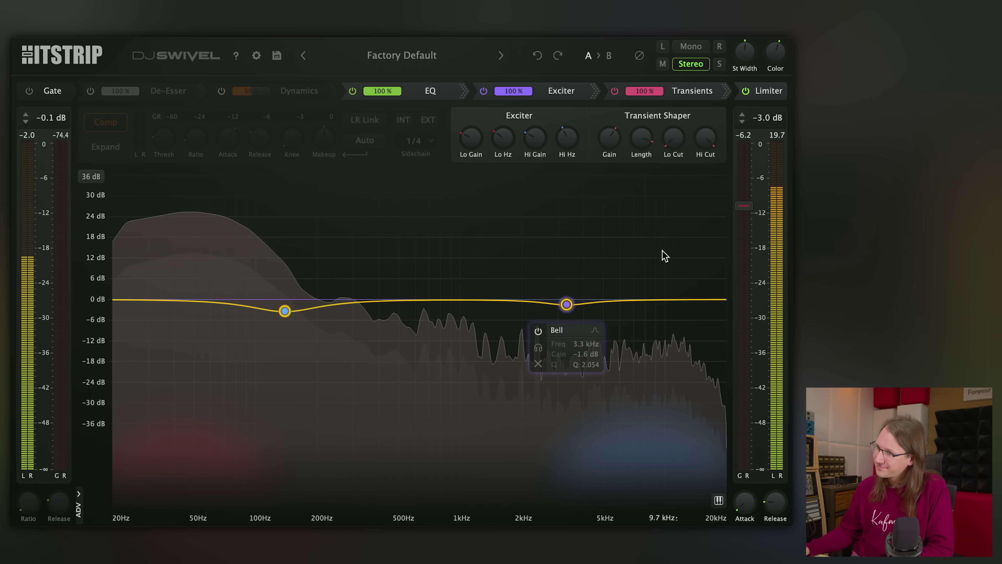
Step: Check the plug-in's information window again, close it and switch on the Dynamics module
{"action": "left_click", "coordinate": [257, 55]}
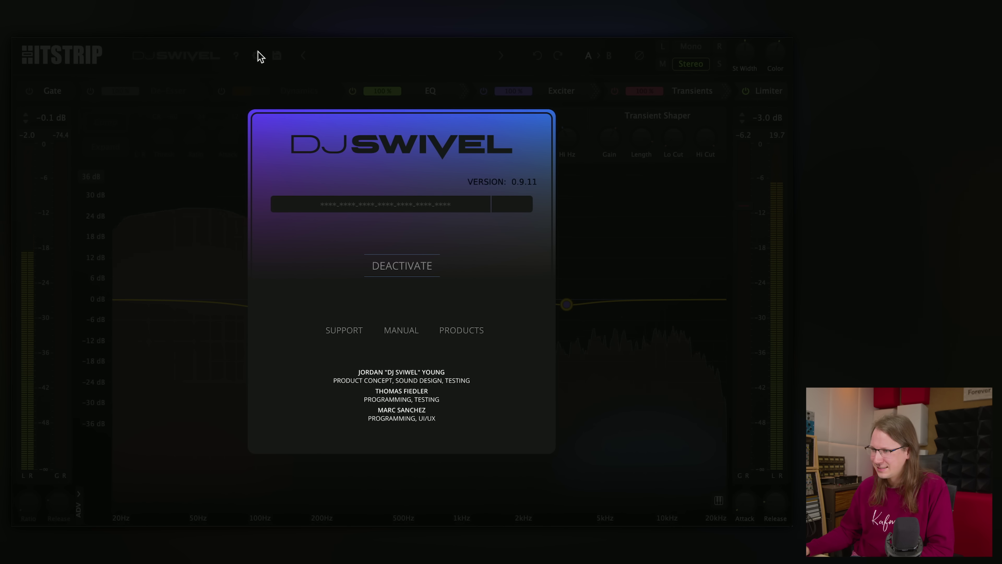
{"action": "left_click", "coordinate": [257, 56]}
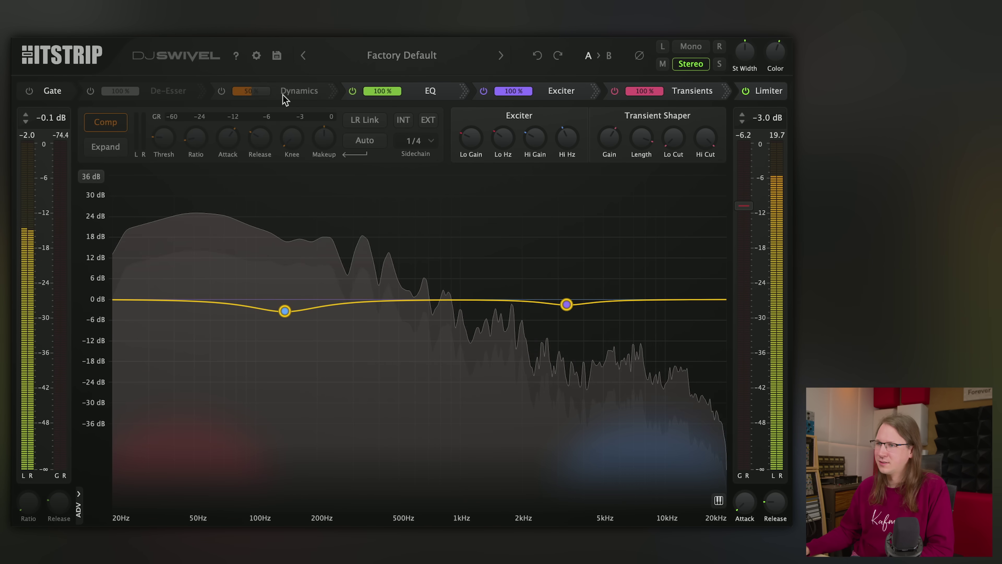
{"action": "left_click", "coordinate": [222, 91]}
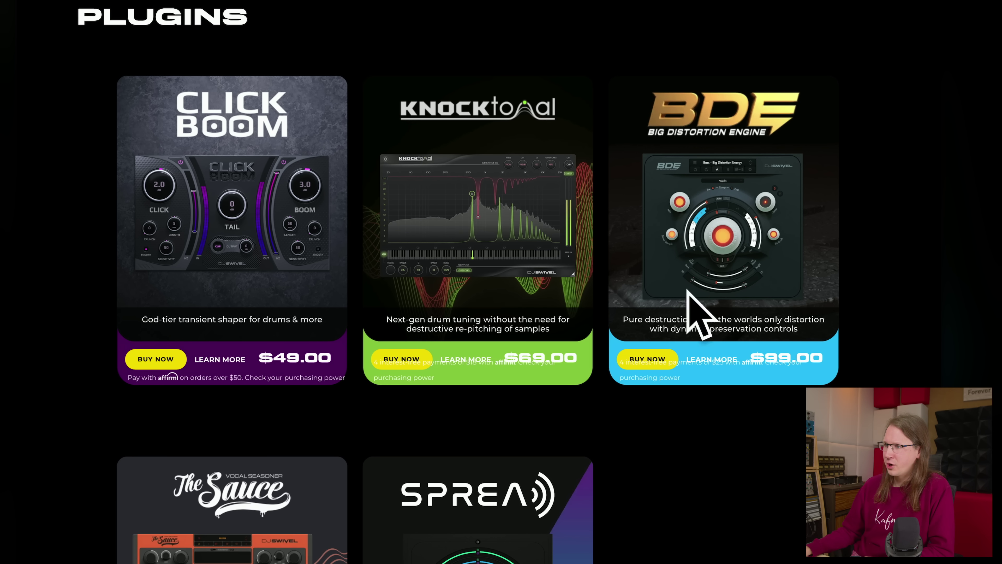
Step: Switch to the DJ Swivel website and browse its range of plug-ins
{"action": "scroll", "coordinate": [504, 9], "scroll_direction": "down", "scroll_amount": 2}
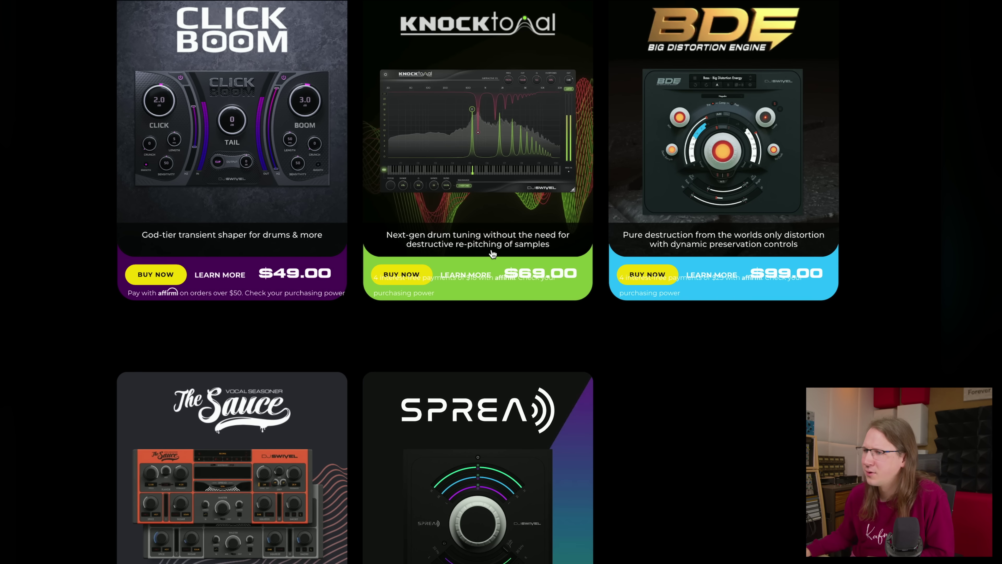
{"action": "scroll", "coordinate": [492, 257], "scroll_direction": "down", "scroll_amount": 3}
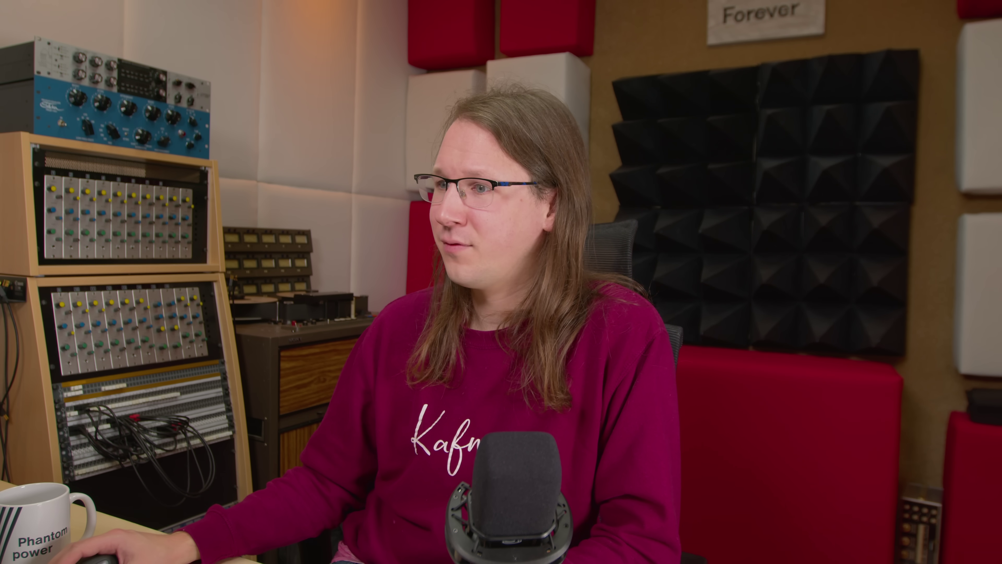